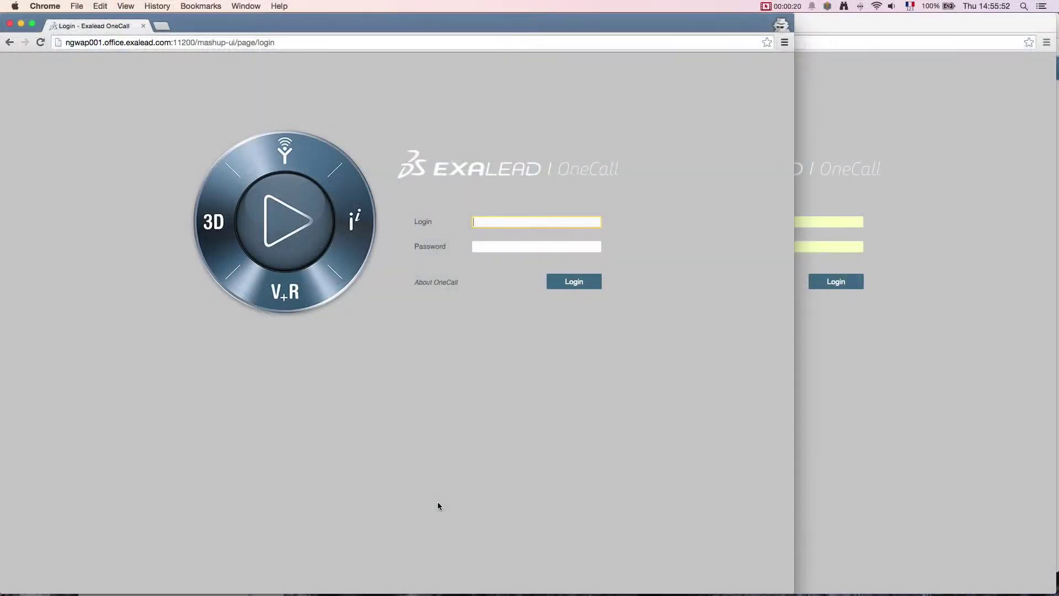
Step: Sign in to the first user's account with the suggested login name and the account password
{"action": "type", "text": "j"}
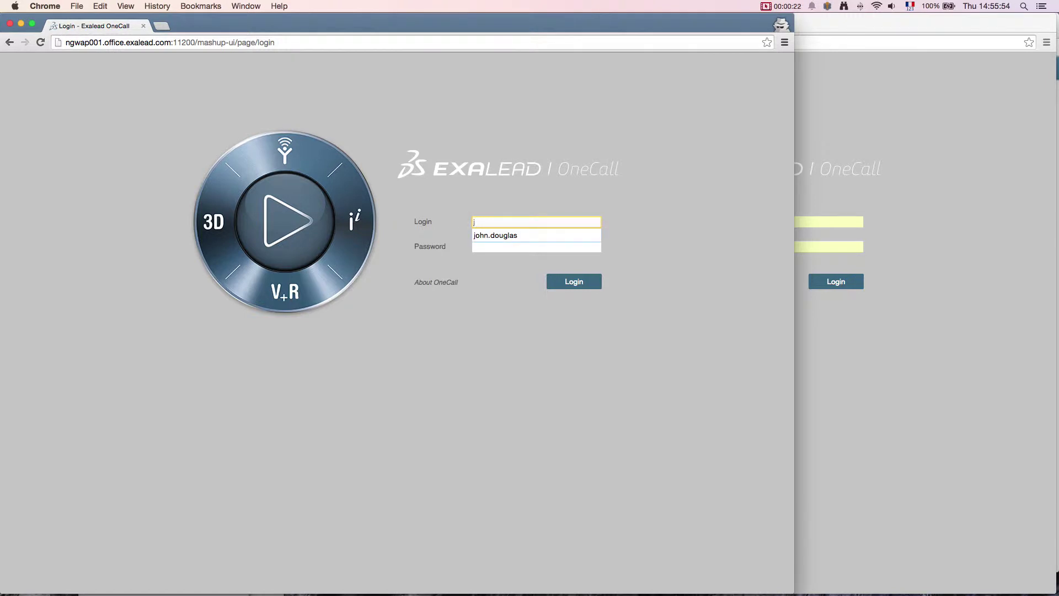
{"action": "key", "text": "Down"}
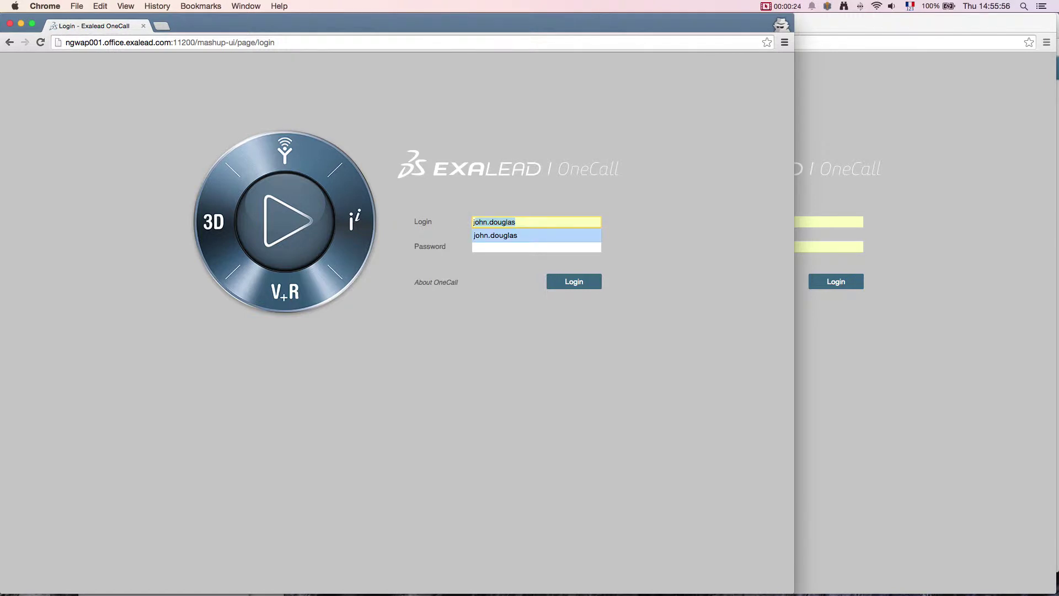
{"action": "key", "text": "Return"}
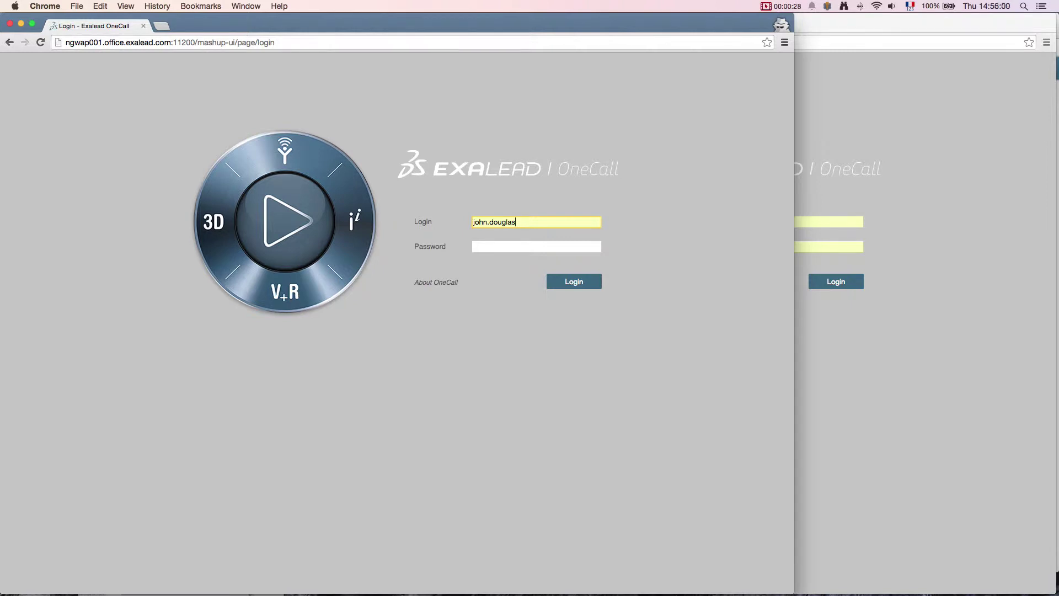
{"action": "left_click", "coordinate": [529, 247]}
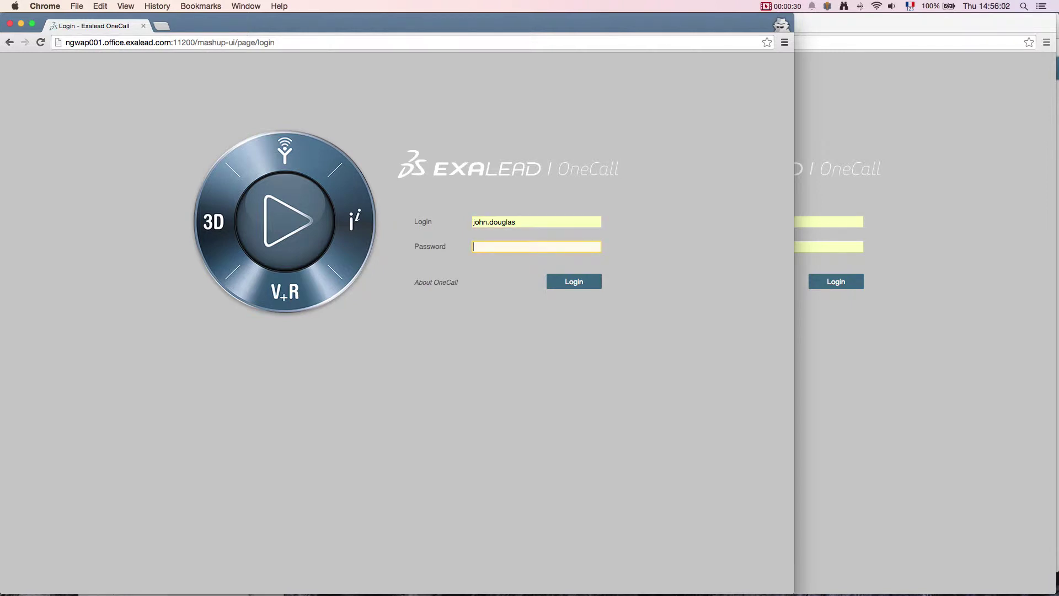
{"action": "type", "text": "•••••"}
{"action": "left_click", "coordinate": [569, 282]}
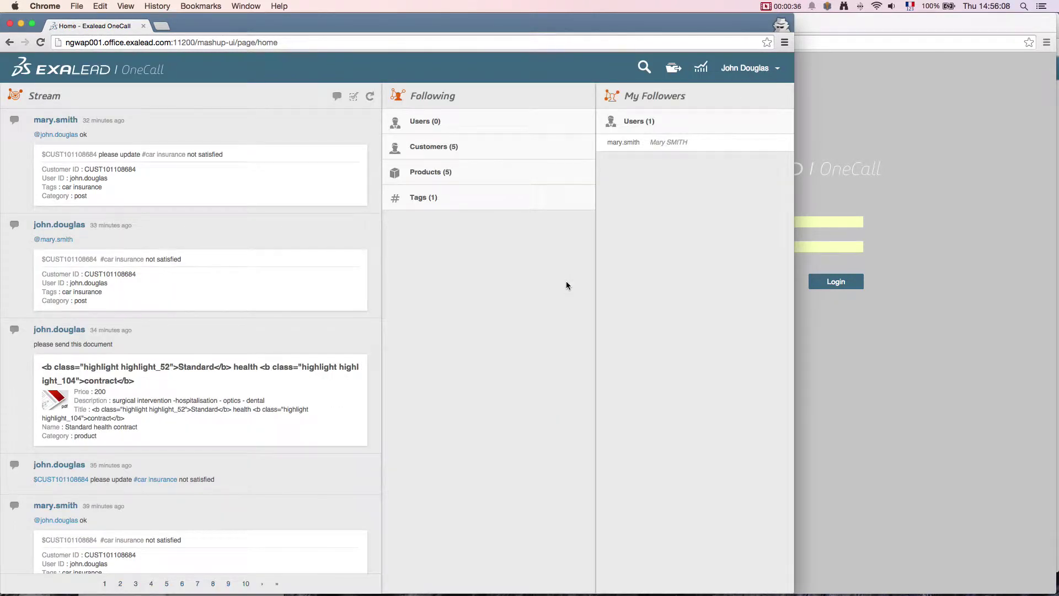
Step: Sign the second user in from the other window and expand their followed Users (1) list
{"action": "left_click", "coordinate": [894, 27]}
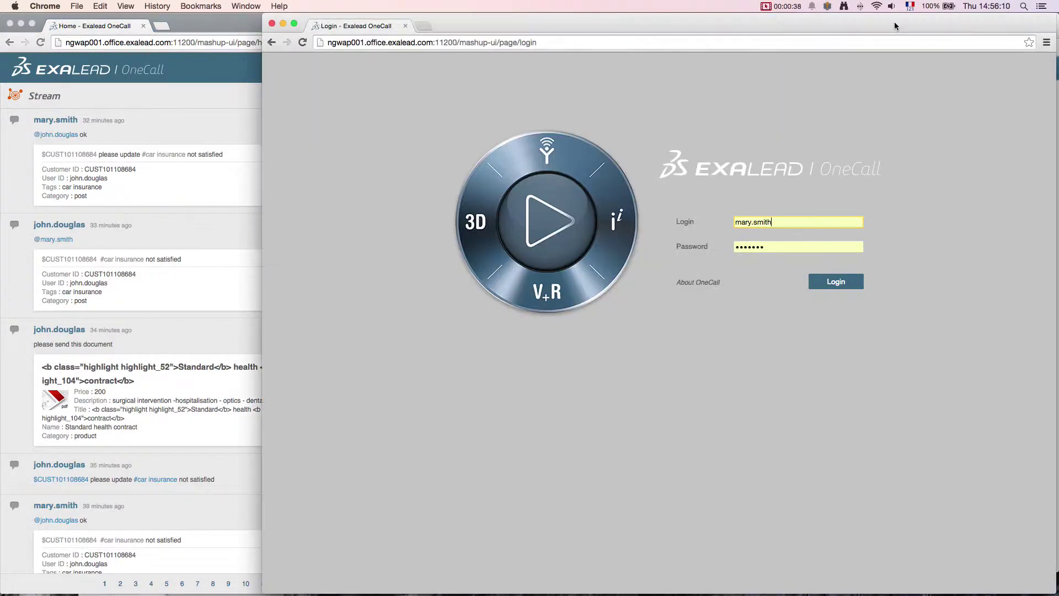
{"action": "left_click", "coordinate": [849, 284]}
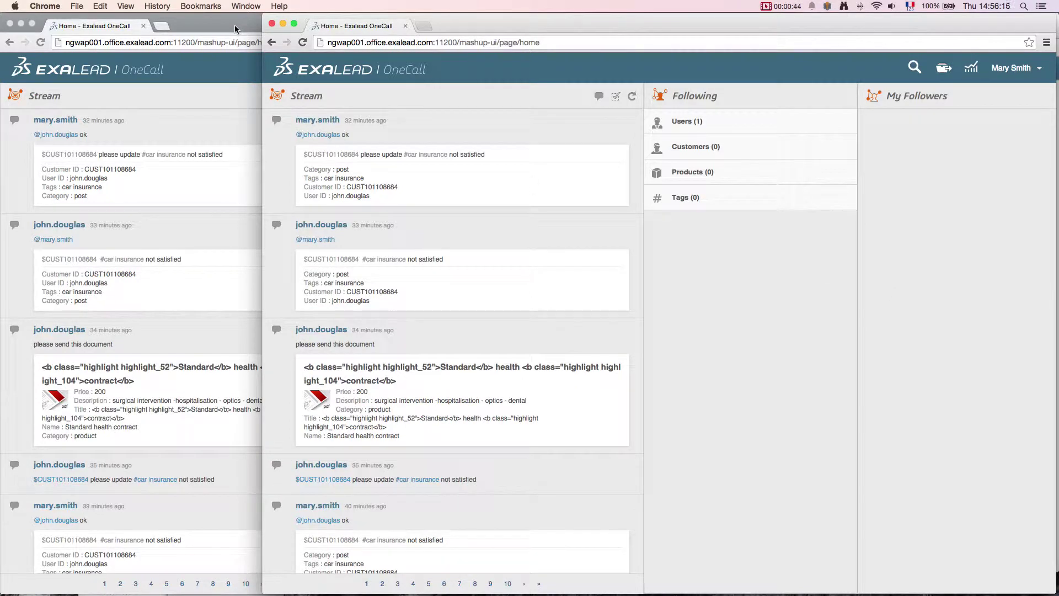
{"action": "mouse_move", "coordinate": [679, 126]}
{"action": "left_click", "coordinate": [678, 126]}
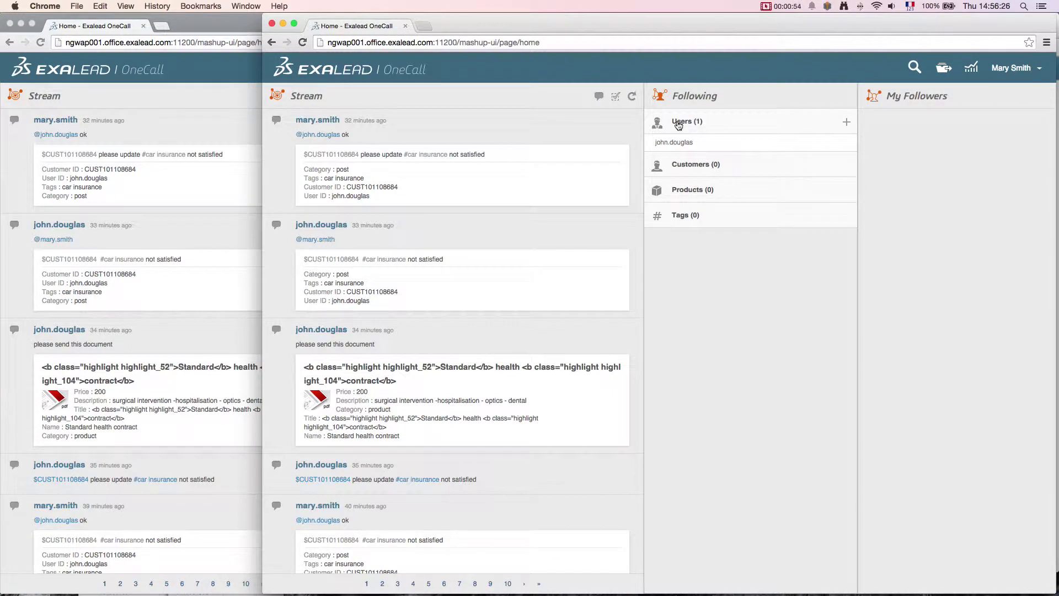
{"action": "mouse_move", "coordinate": [661, 142]}
Step: In the first user's window, expand followed Products (5) and Tags (1) to reveal ALC_WARNING
{"action": "left_click", "coordinate": [219, 69]}
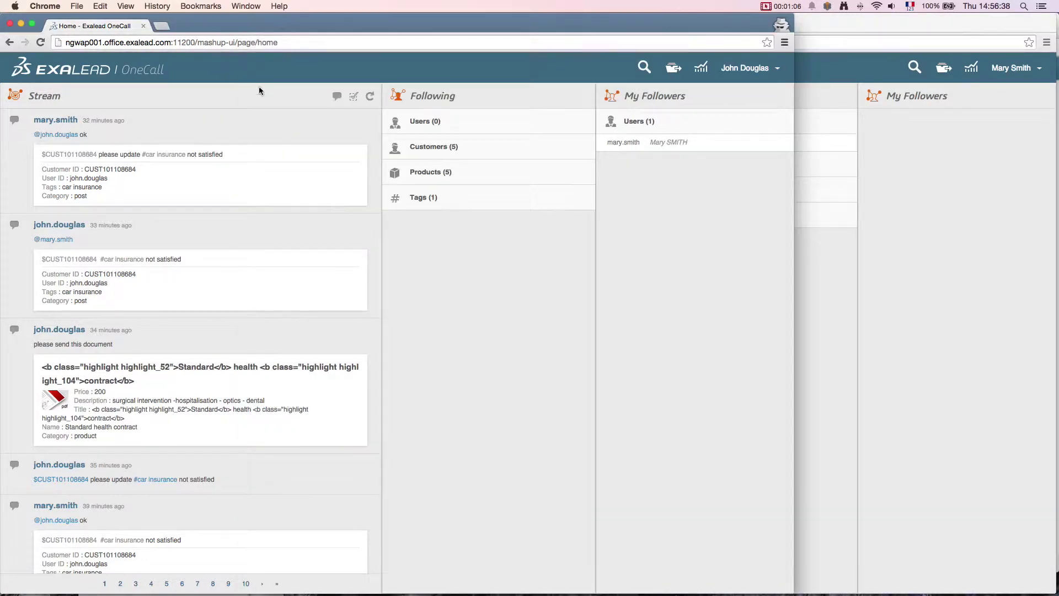
{"action": "left_click", "coordinate": [422, 176]}
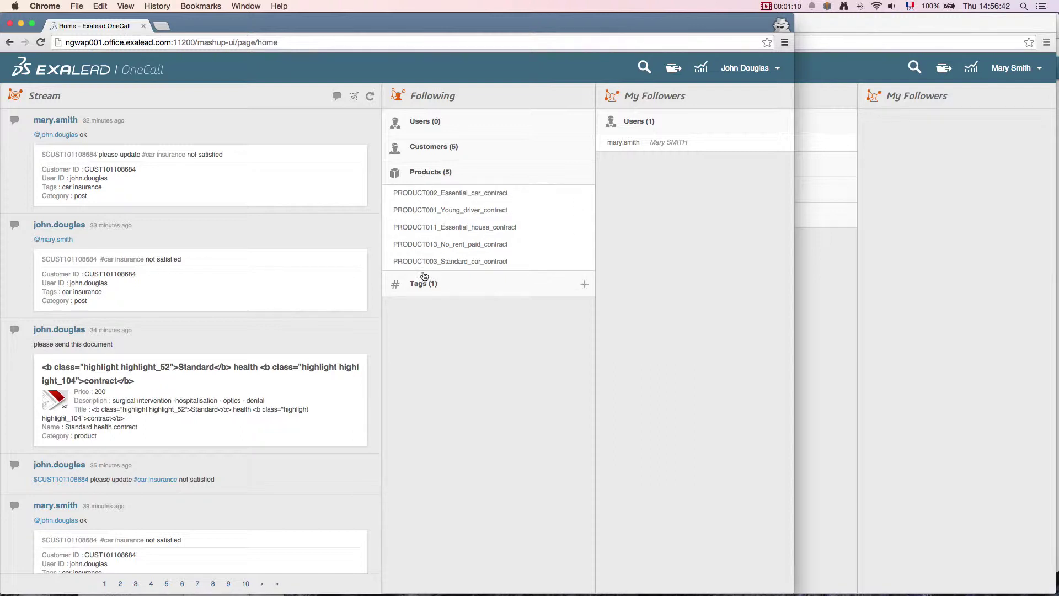
{"action": "left_click", "coordinate": [422, 285]}
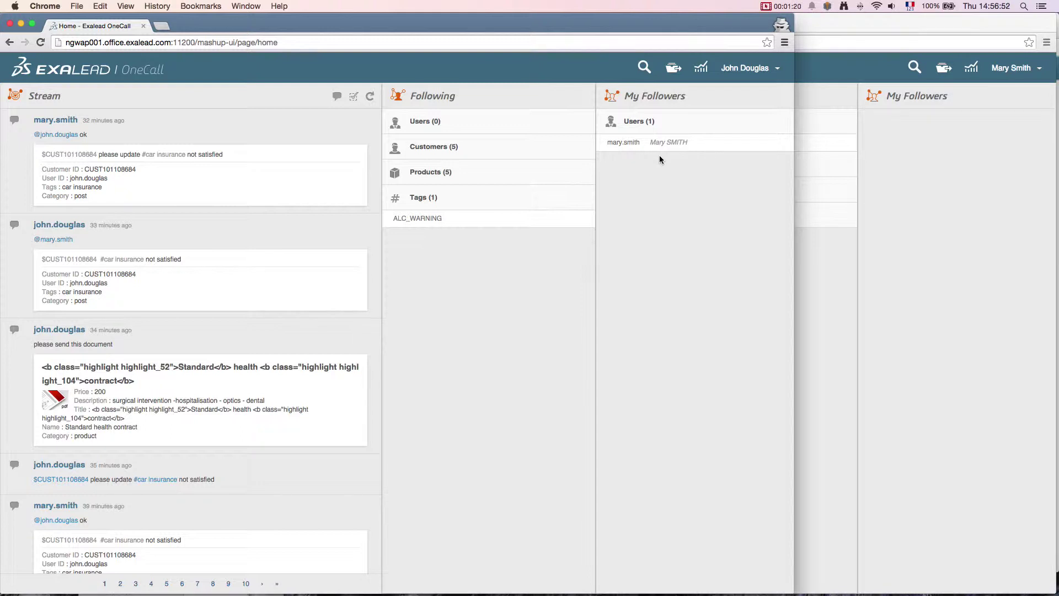
{"action": "left_click", "coordinate": [644, 69]}
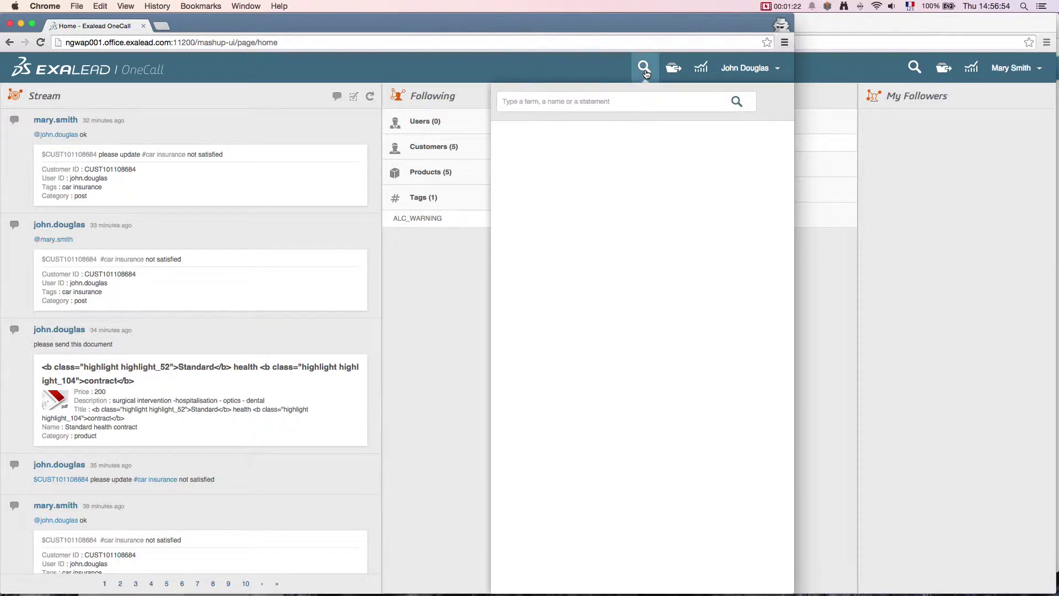
Step: Search for the customer by name, accepting the autocomplete suggestion
{"action": "type", "text": "e"}
{"action": "key", "text": "BackSpace"}
{"action": "type", "text": "a"}
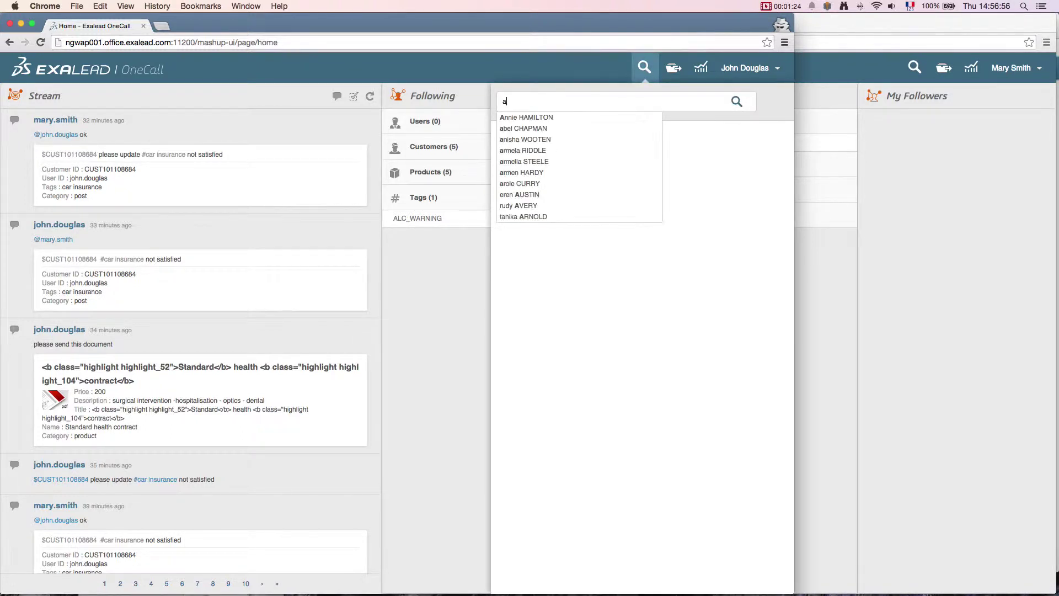
{"action": "type", "text": "nnie"}
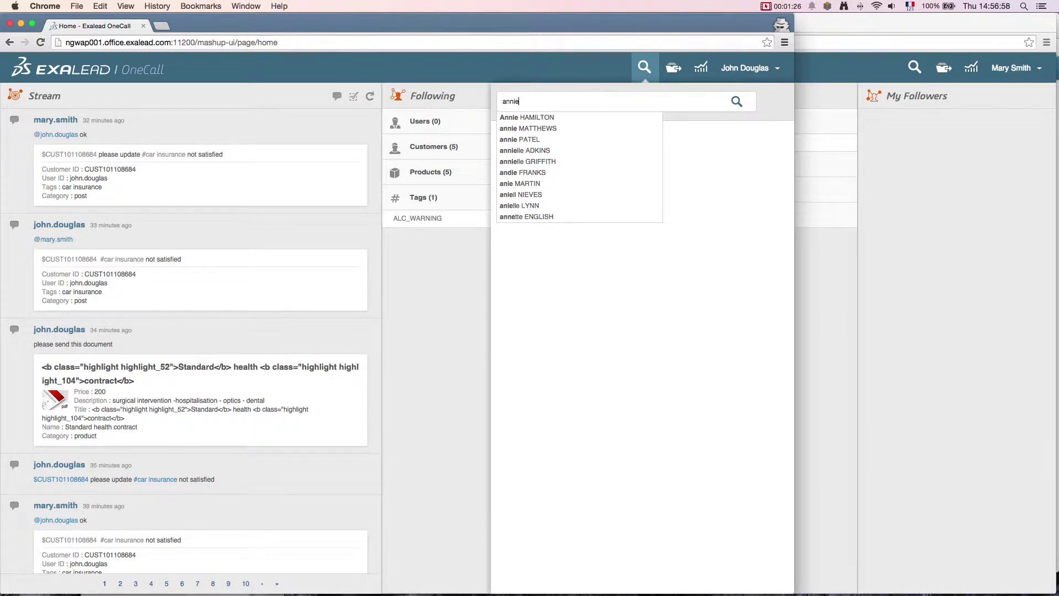
{"action": "type", "text": " h"}
{"action": "key", "text": "Down"}
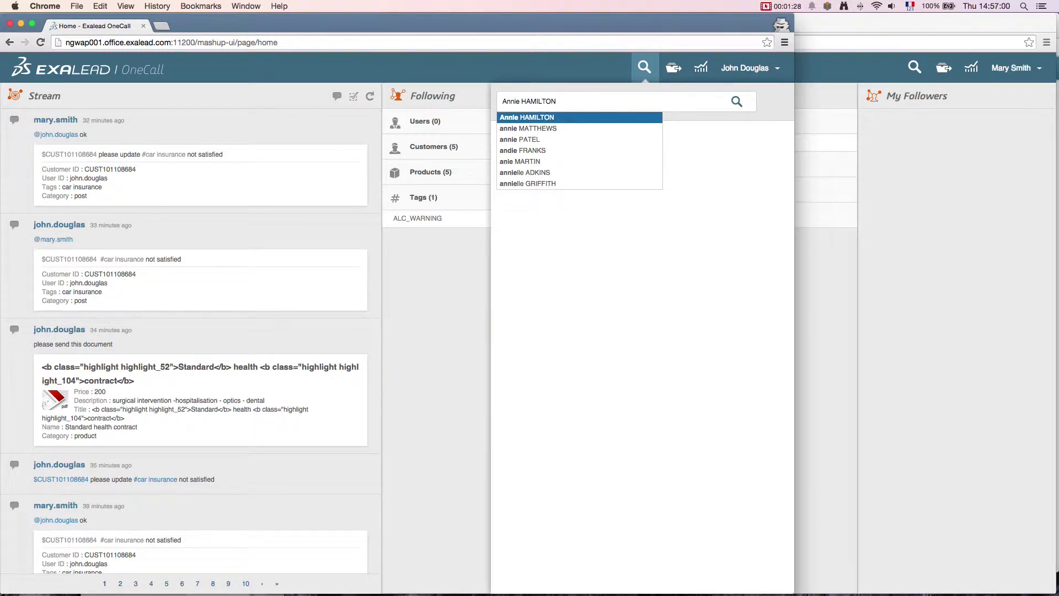
{"action": "key", "text": "Return"}
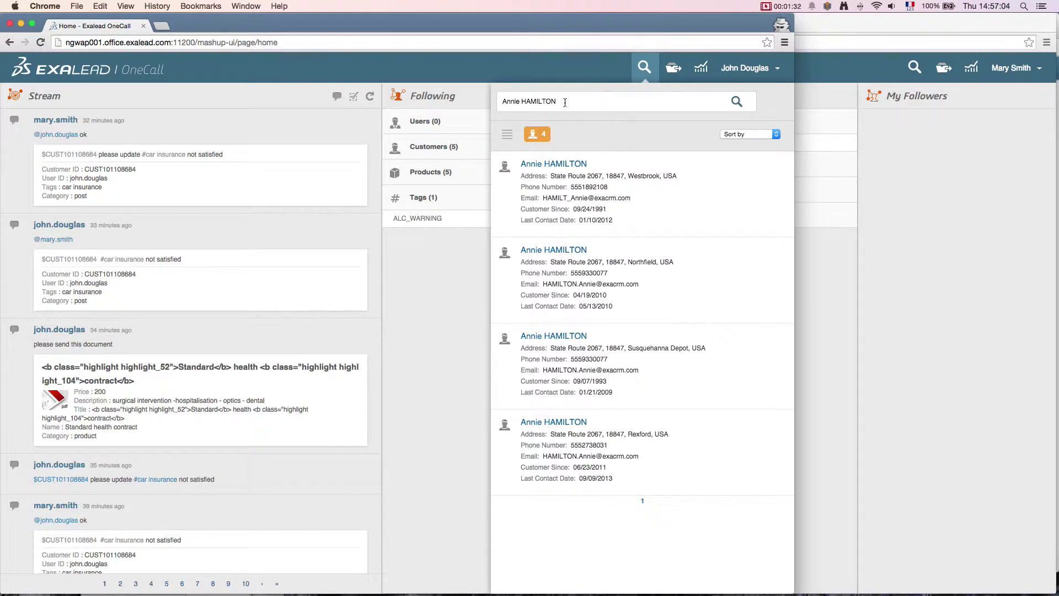
Step: Refine the search with 'crash europe' and preview car_accident_europe.pdf from the results
{"action": "type", "text": "crash europe"}
{"action": "left_click", "coordinate": [742, 110]}
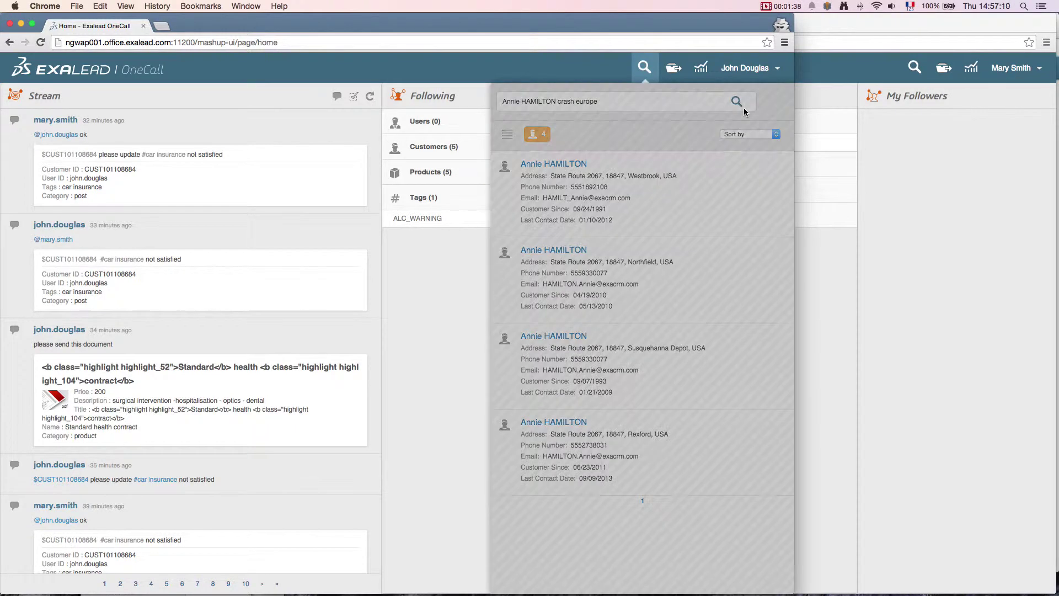
{"action": "scroll", "coordinate": [731, 210], "scroll_direction": "down", "scroll_amount": 5}
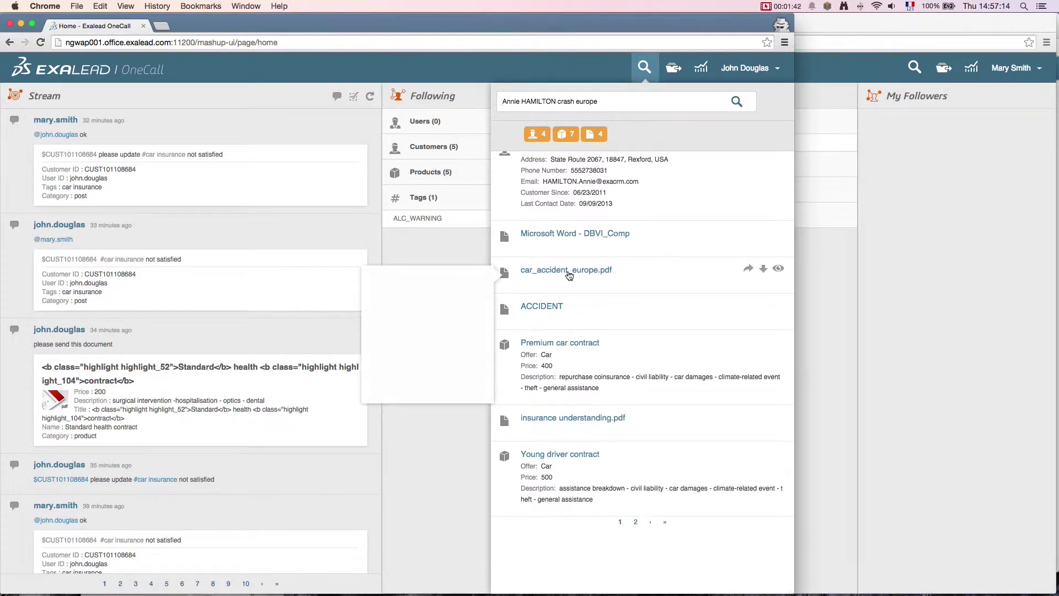
{"action": "mouse_move", "coordinate": [566, 233]}
{"action": "mouse_move", "coordinate": [551, 274]}
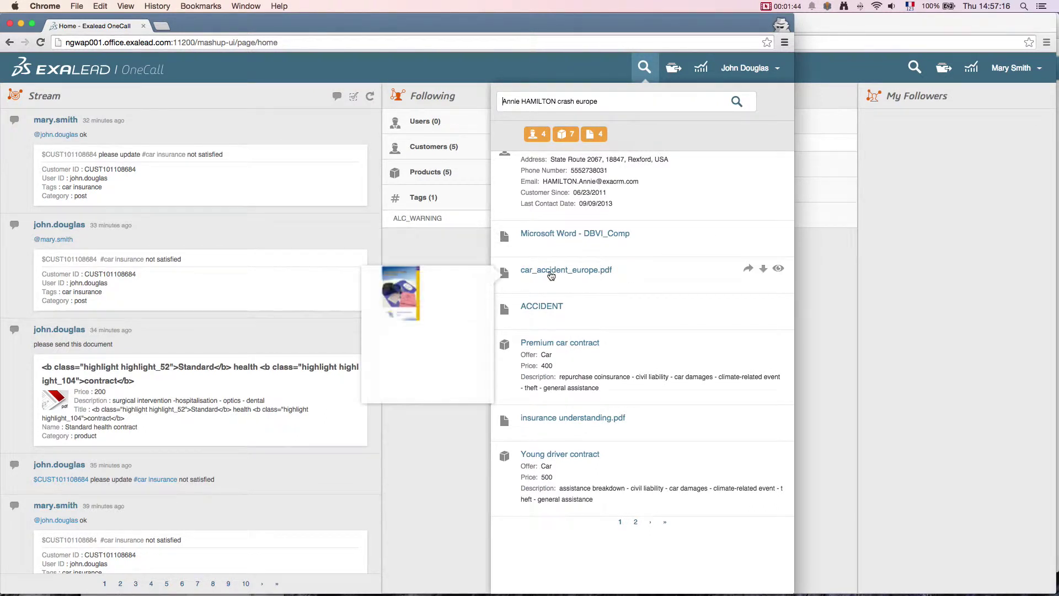
{"action": "left_click", "coordinate": [777, 270]}
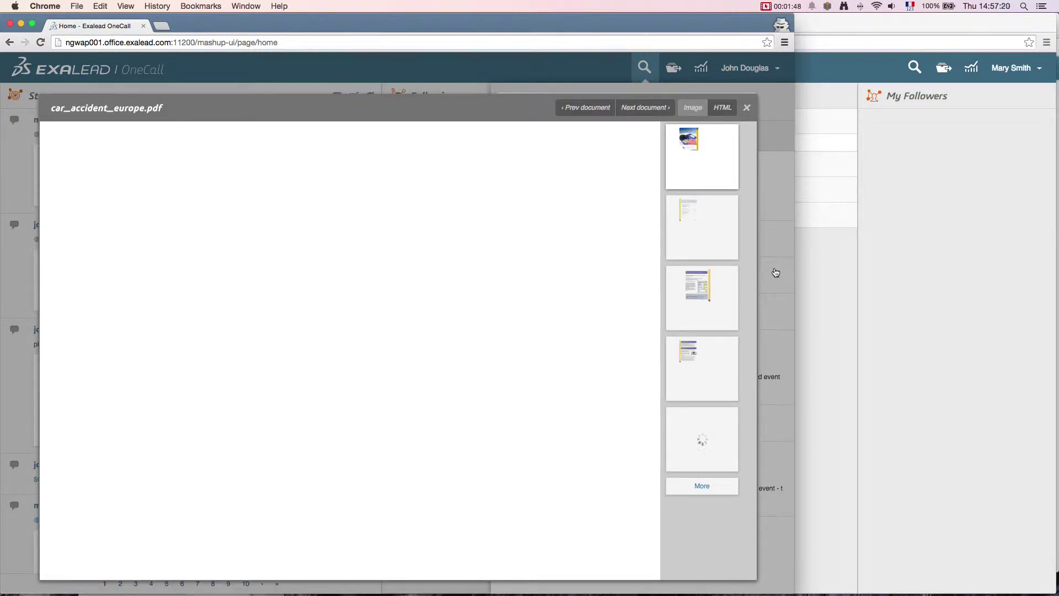
Step: Page through car_accident_europe.pdf, close it, and open the second customer's Head-up Display graph
{"action": "left_click", "coordinate": [705, 292]}
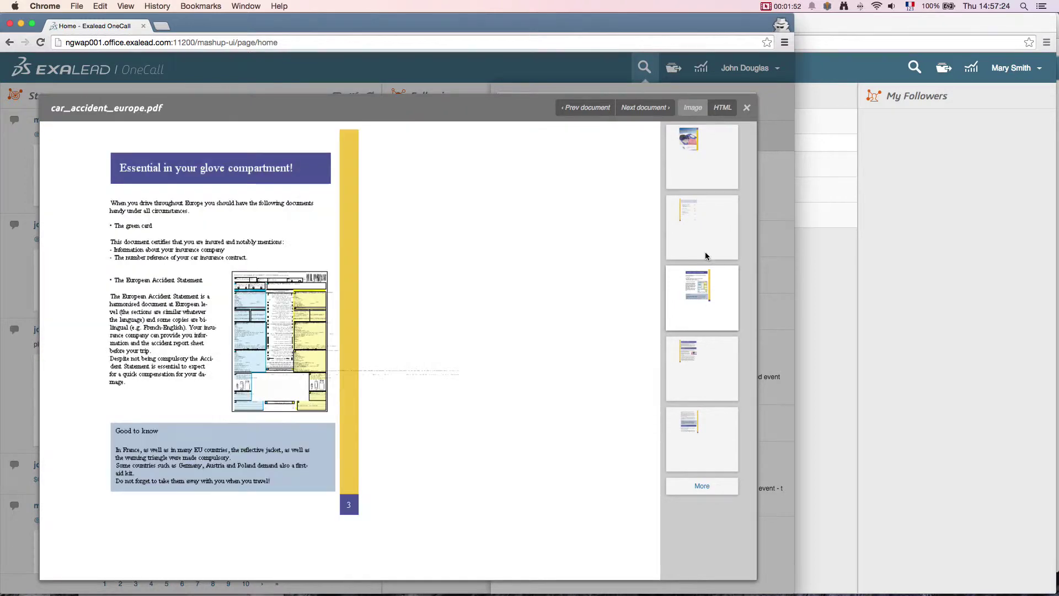
{"action": "left_click", "coordinate": [748, 110]}
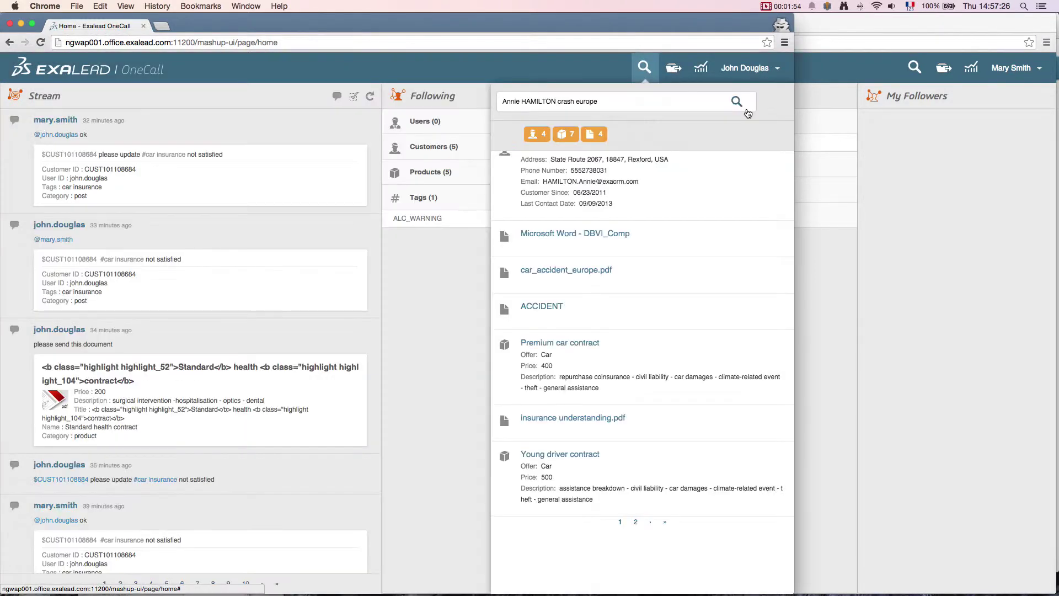
{"action": "scroll", "coordinate": [700, 257], "scroll_direction": "up", "scroll_amount": 5}
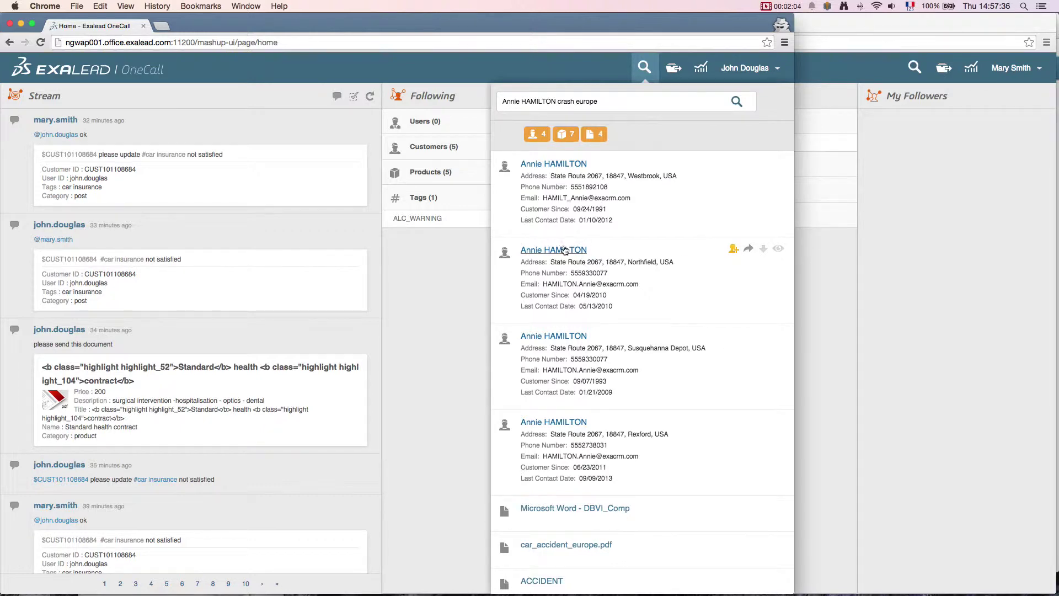
{"action": "left_click", "coordinate": [563, 249]}
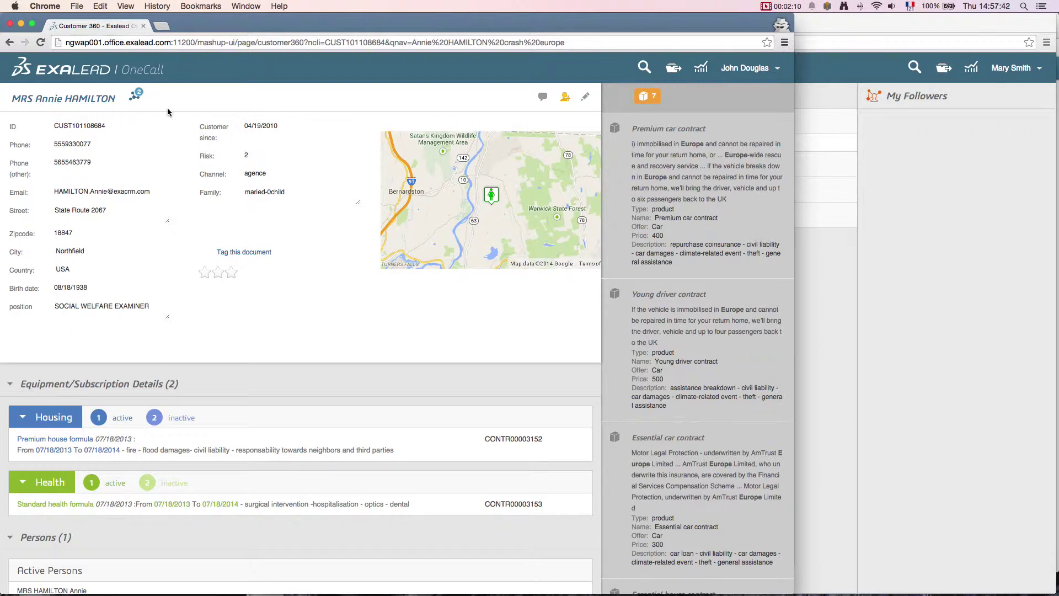
{"action": "left_click", "coordinate": [141, 101]}
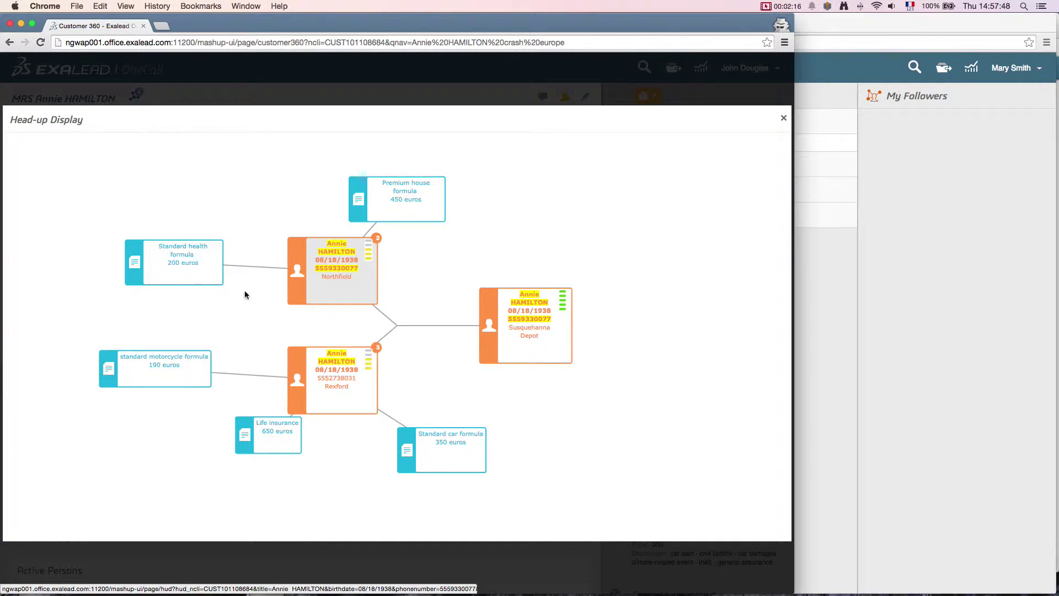
{"action": "mouse_move", "coordinate": [394, 213]}
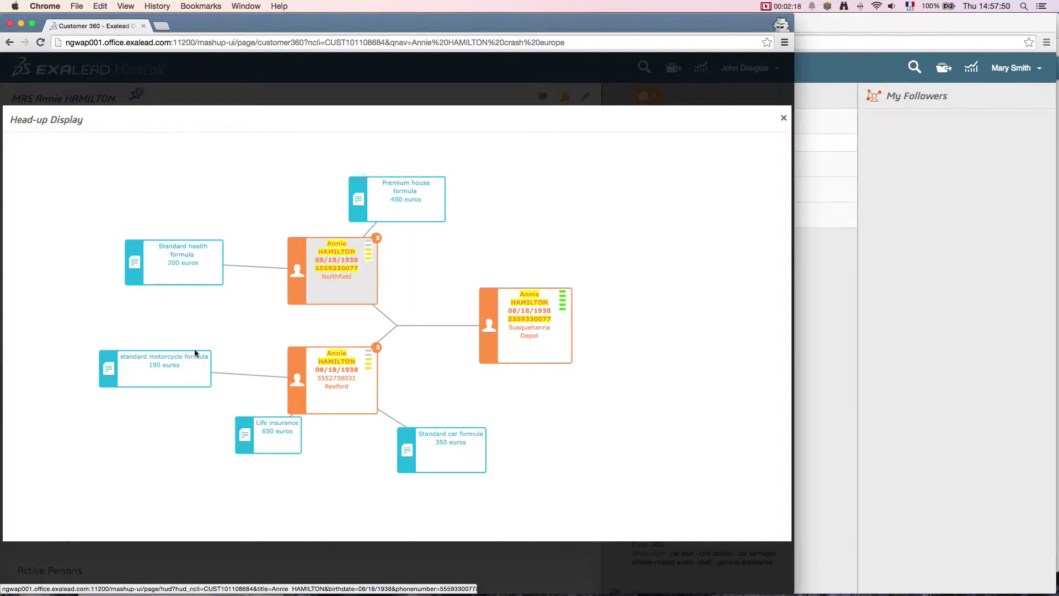
{"action": "mouse_move", "coordinate": [325, 385]}
{"action": "left_click", "coordinate": [783, 118]}
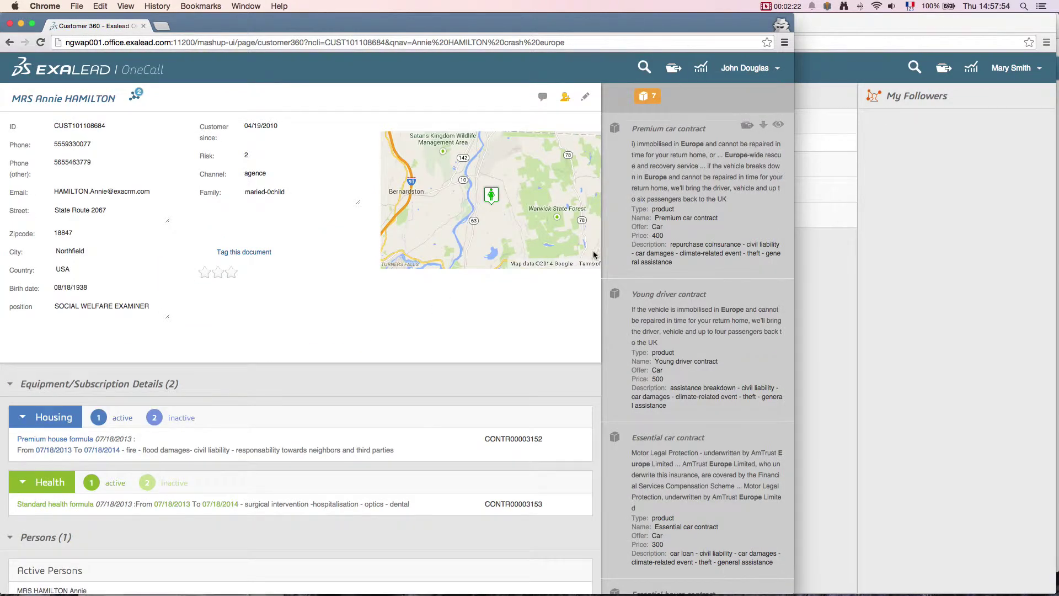
Step: List the customer's 2 inactive Housing and Health contracts, then preview her July 2011 bill
{"action": "scroll", "coordinate": [543, 291], "scroll_direction": "down", "scroll_amount": 2}
{"action": "scroll", "coordinate": [540, 297], "scroll_direction": "down", "scroll_amount": 5}
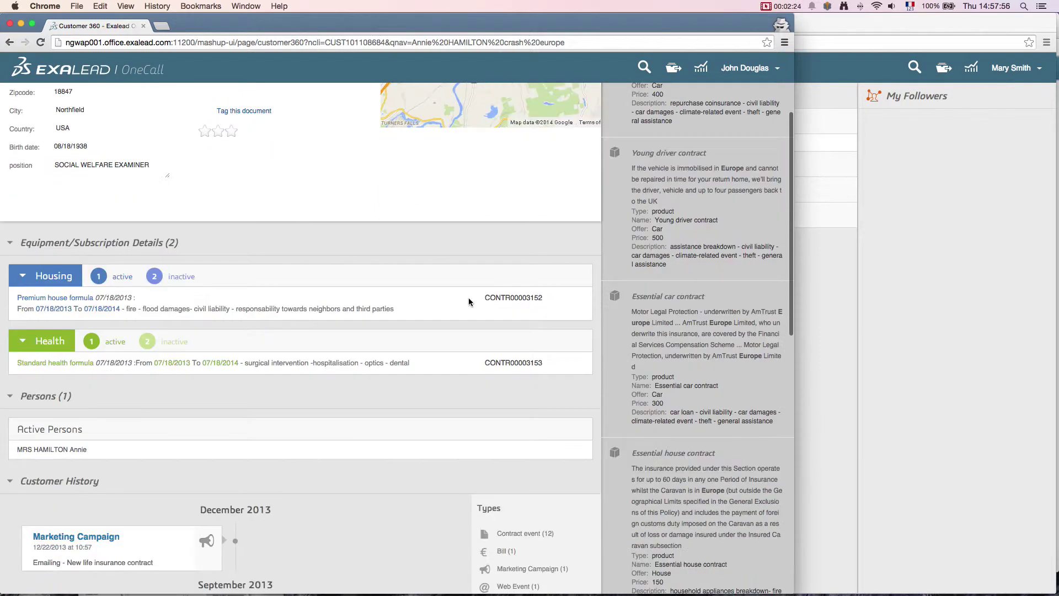
{"action": "left_click", "coordinate": [157, 279]}
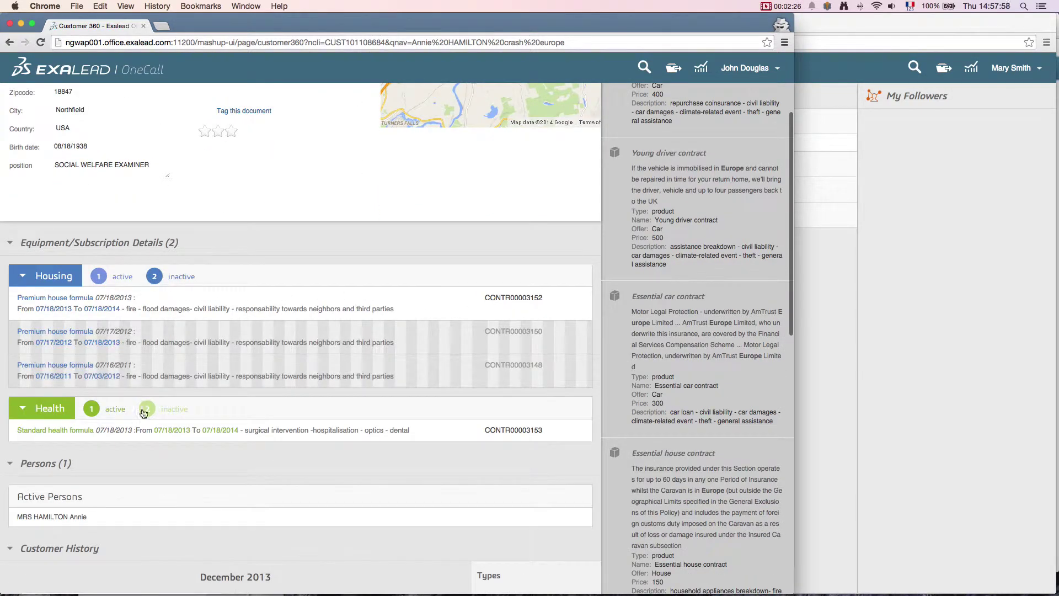
{"action": "left_click", "coordinate": [147, 409]}
{"action": "scroll", "coordinate": [208, 414], "scroll_direction": "down", "scroll_amount": 2}
{"action": "scroll", "coordinate": [208, 413], "scroll_direction": "down", "scroll_amount": 6}
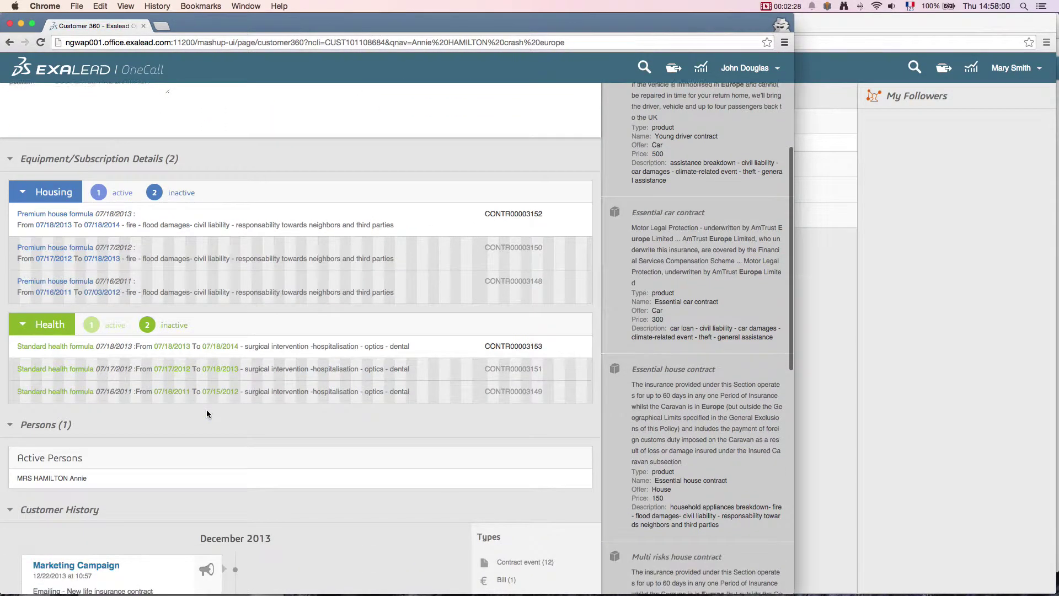
{"action": "scroll", "coordinate": [205, 413], "scroll_direction": "down", "scroll_amount": 15}
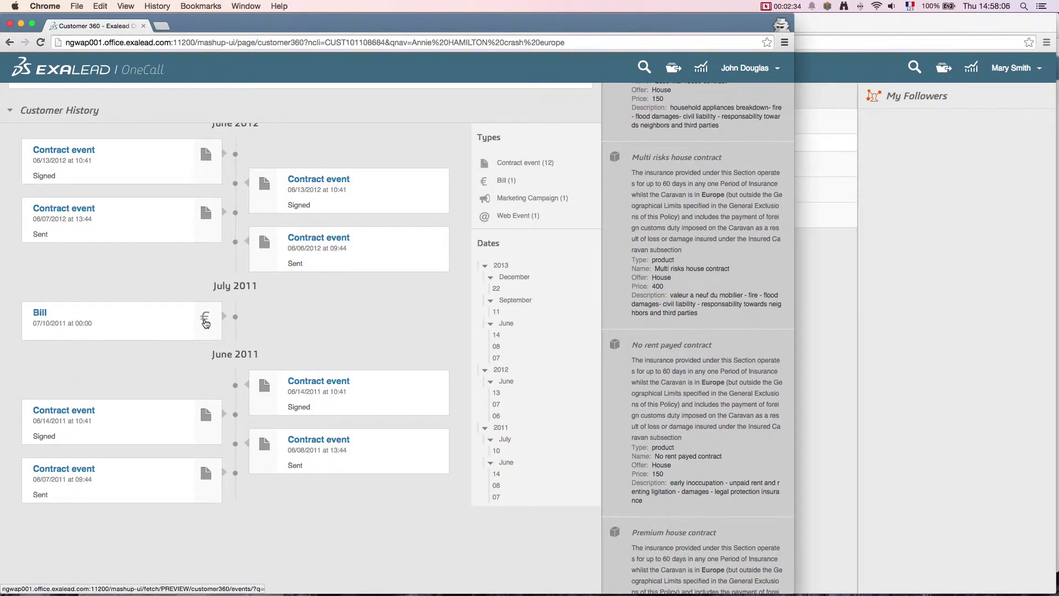
{"action": "left_click", "coordinate": [205, 320]}
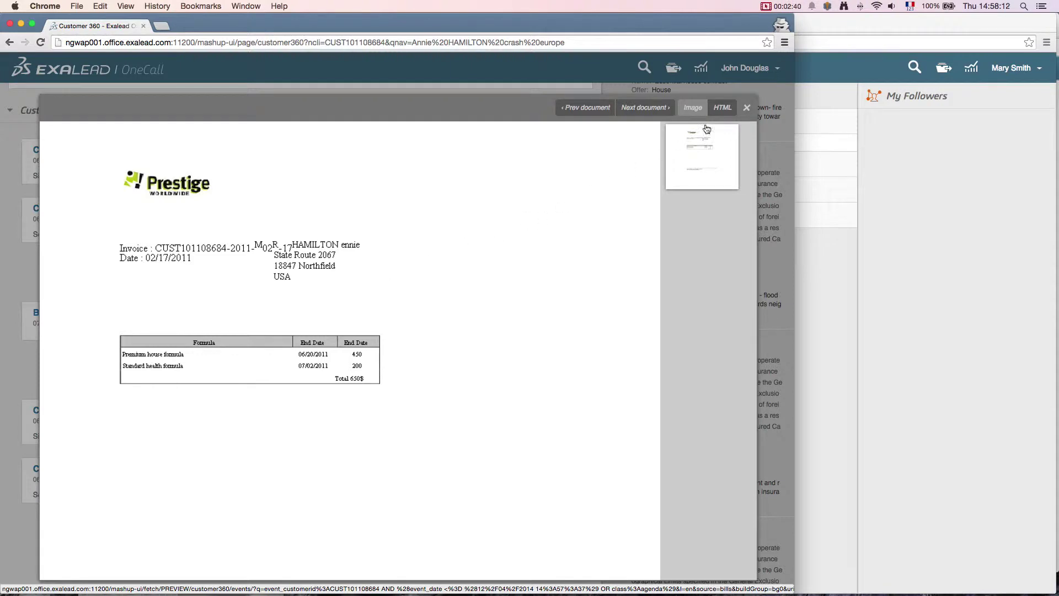
Step: Close the July 2011 bill preview and return to the top of the customer's profile
{"action": "left_click", "coordinate": [747, 109]}
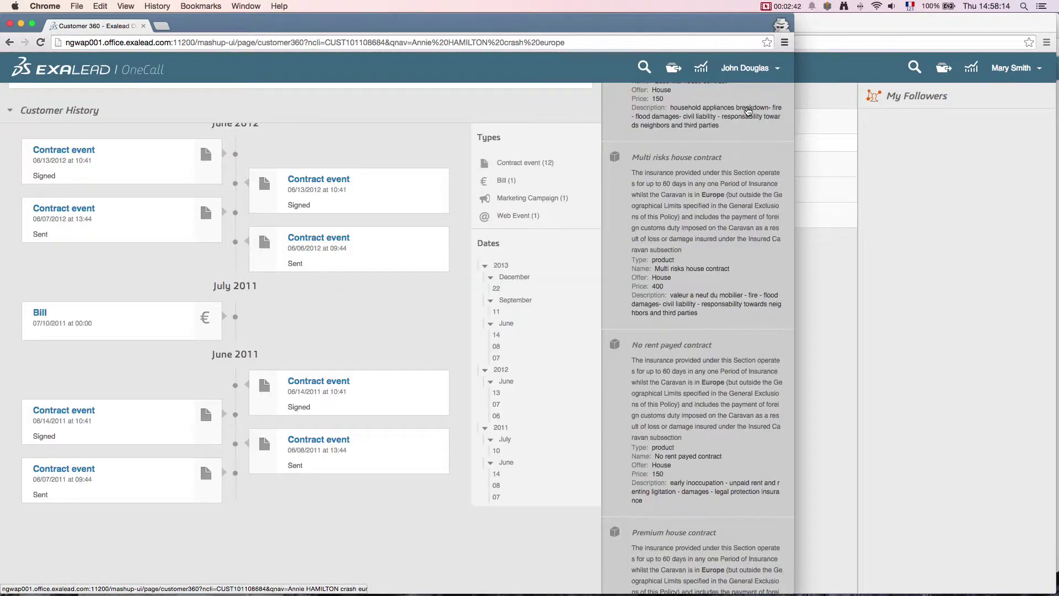
{"action": "scroll", "coordinate": [456, 264], "scroll_direction": "up", "scroll_amount": 10}
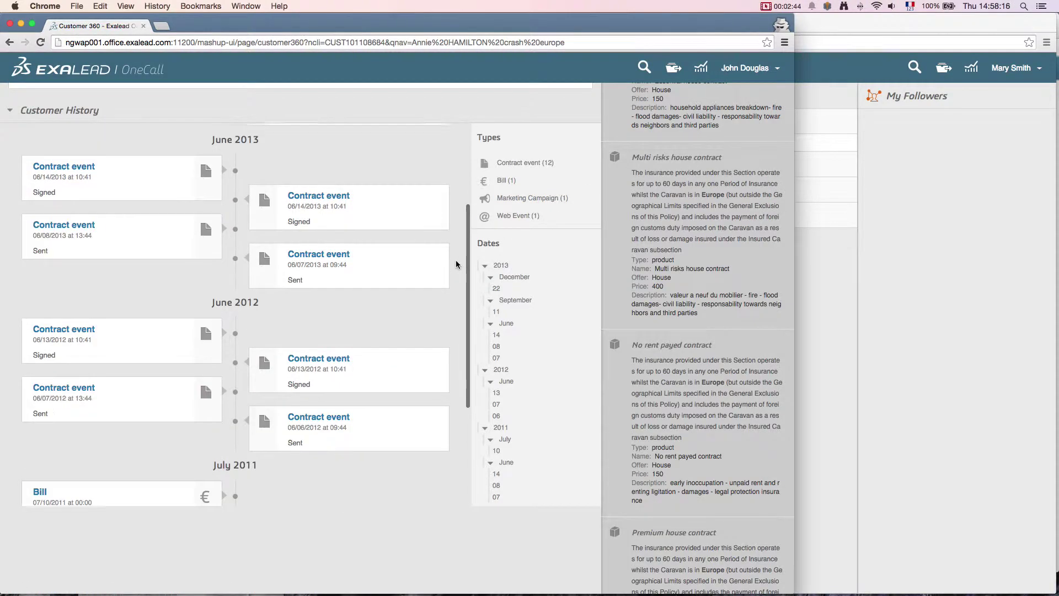
{"action": "scroll", "coordinate": [456, 264], "scroll_direction": "up", "scroll_amount": 10}
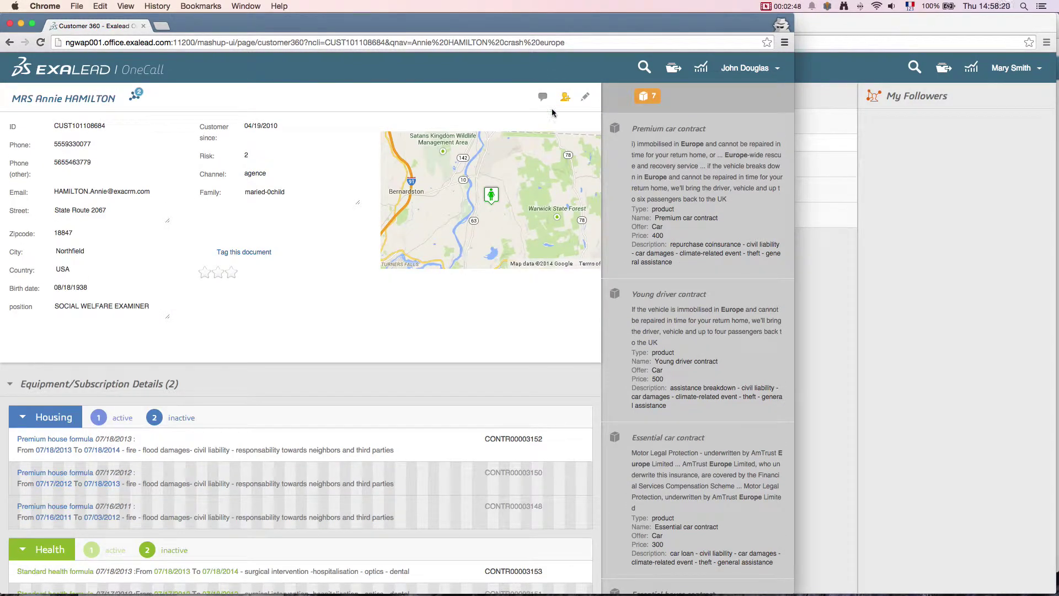
Step: Post 'update the contract please #car insurance not satisfied' on the customer's record
{"action": "left_click", "coordinate": [543, 98]}
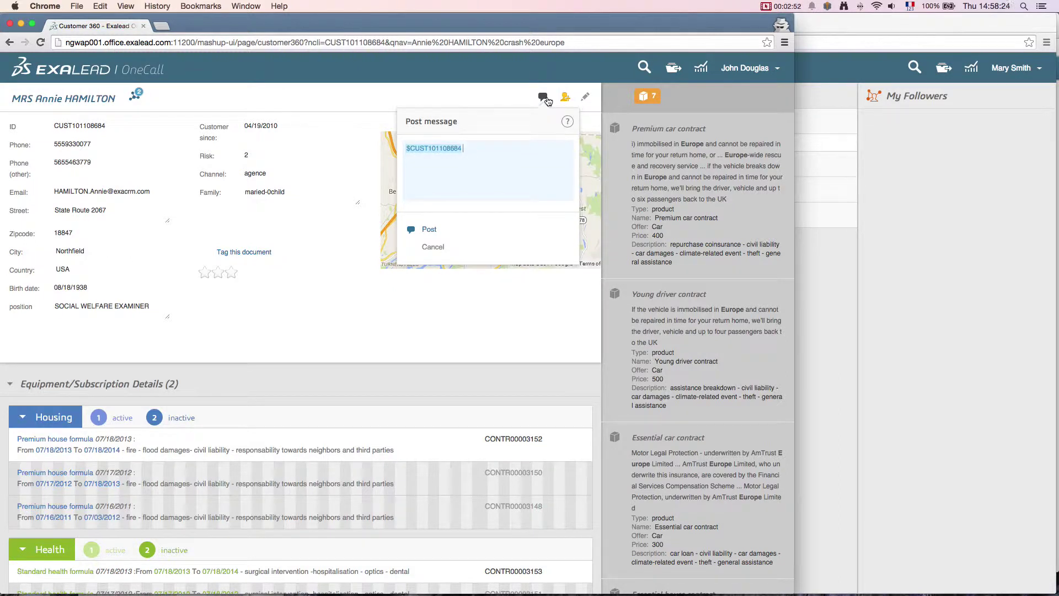
{"action": "type", "text": "update the contract please #"}
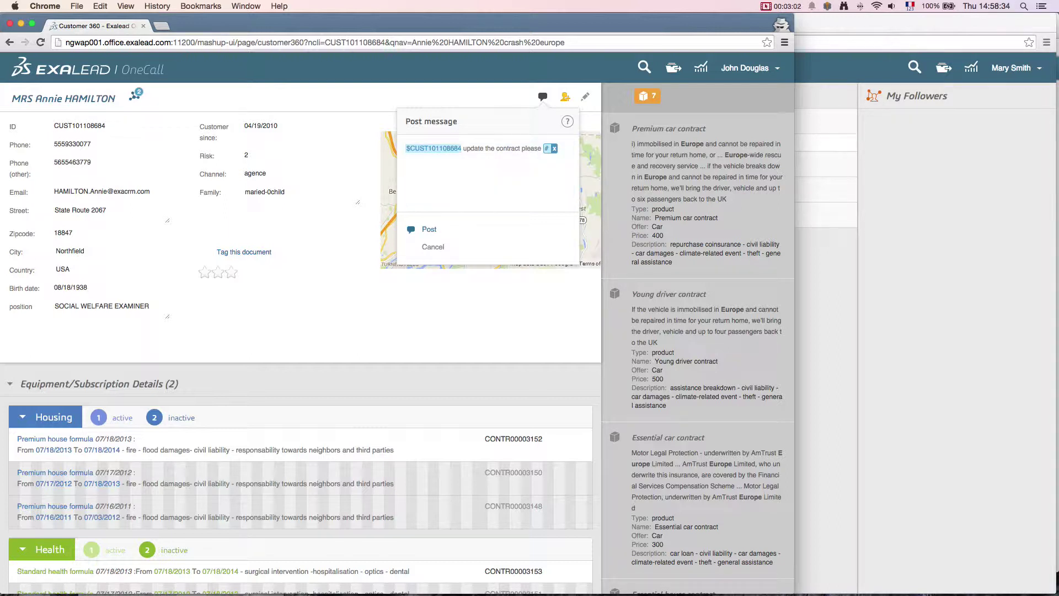
{"action": "type", "text": "c"}
{"action": "key", "text": "Down"}
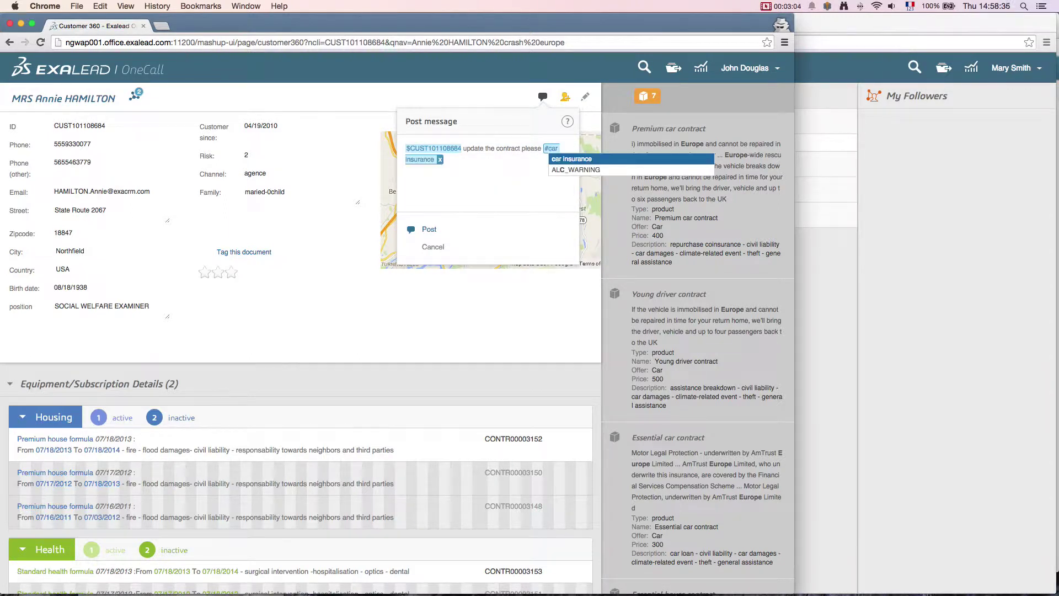
{"action": "key", "text": "Return"}
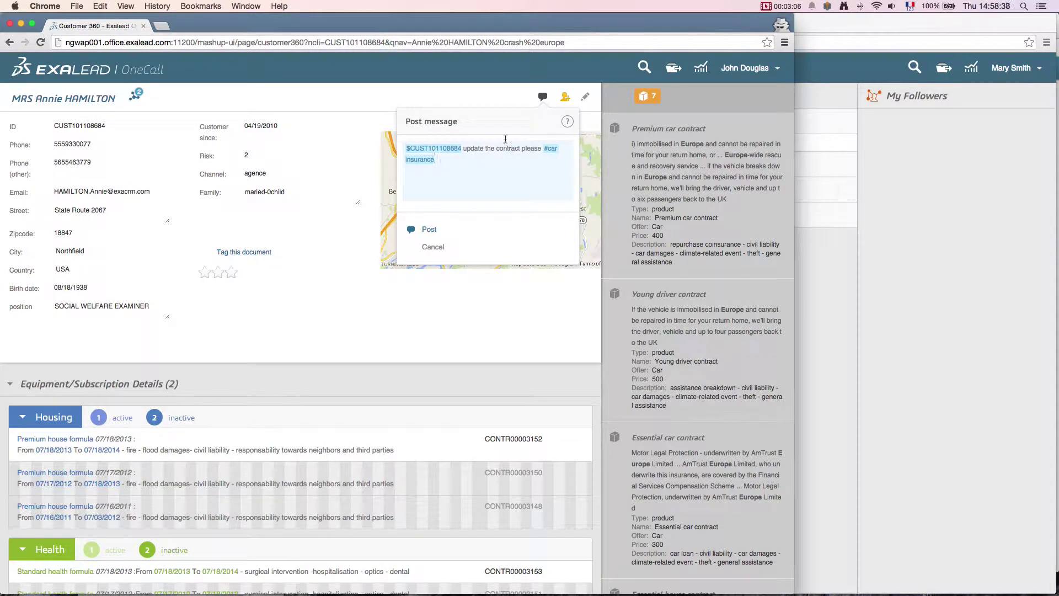
{"action": "type", "text": "not satisfied"}
{"action": "left_click", "coordinate": [425, 230]}
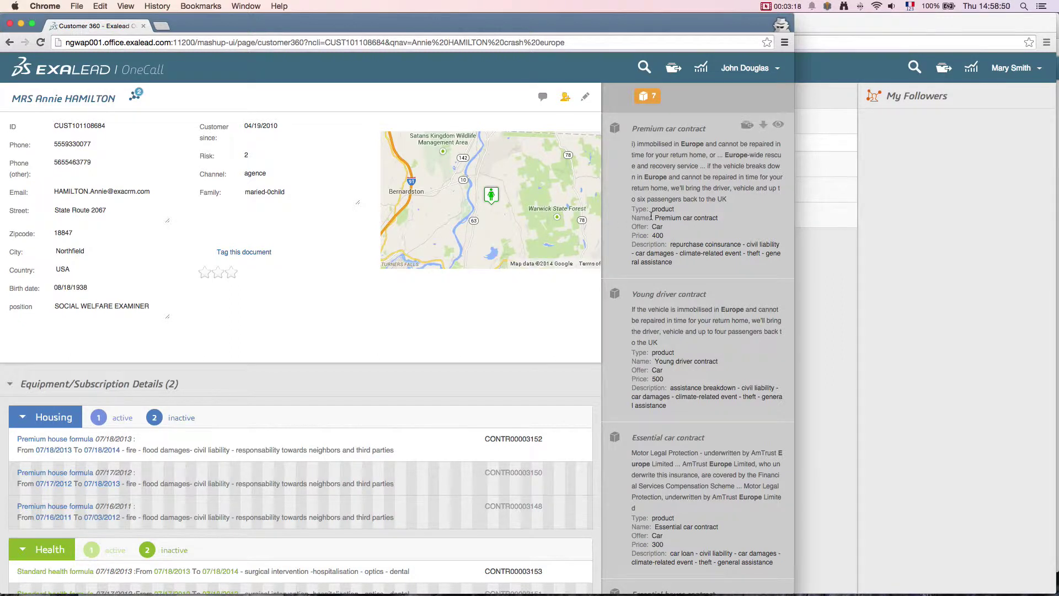
Step: Reopen search and select the earlier customer-plus-'crash europe' query for replacement
{"action": "mouse_move", "coordinate": [650, 311]}
{"action": "left_click", "coordinate": [645, 70]}
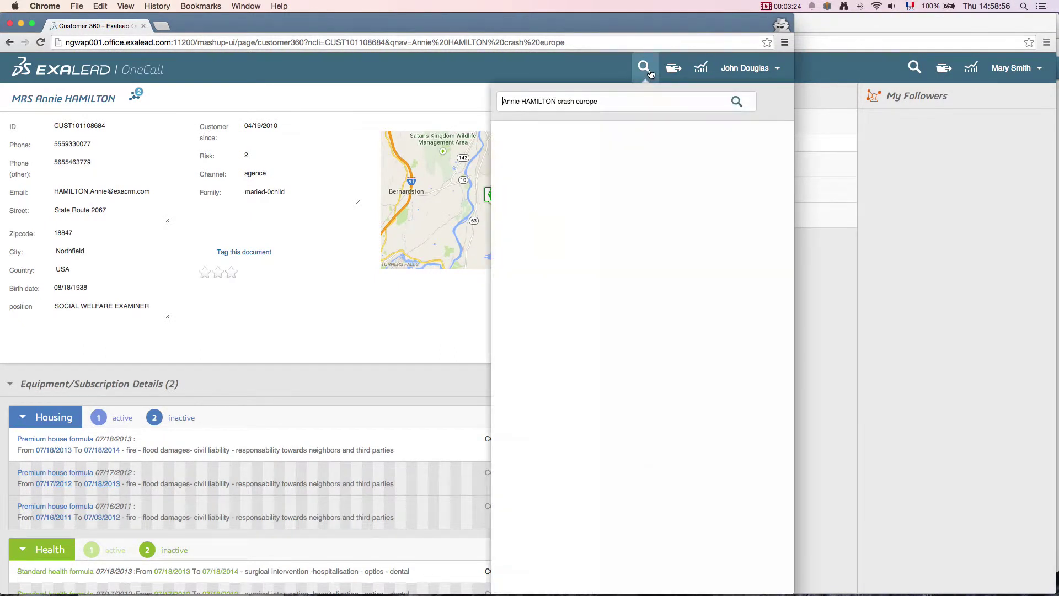
{"action": "left_click_drag", "start_coordinate": [611, 101], "coordinate": [475, 103]}
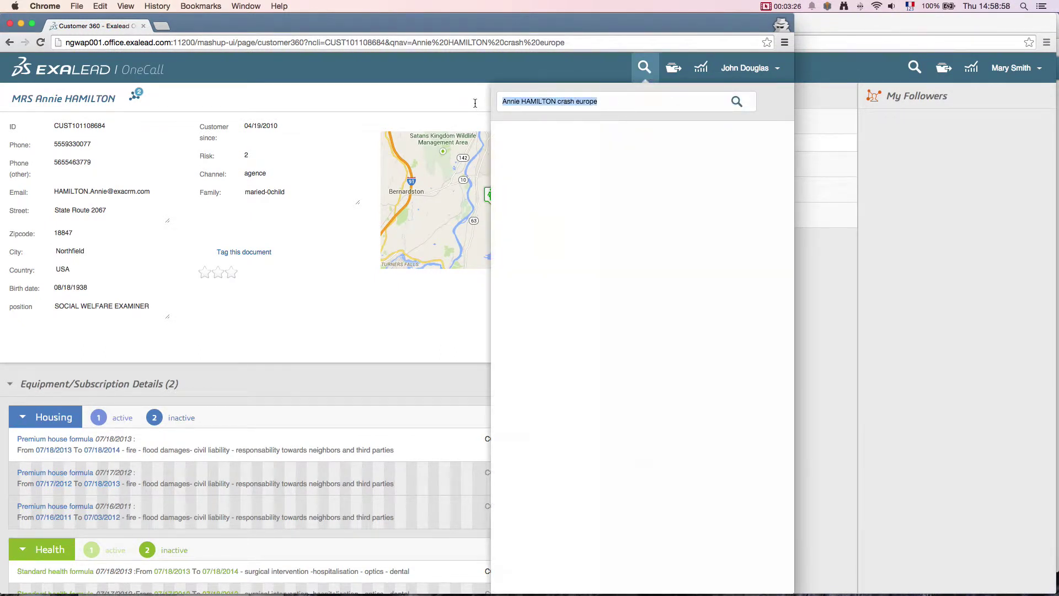
Step: Search for 'car standard contract' and look over the Standard car contract and document results
{"action": "type", "text": "car "}
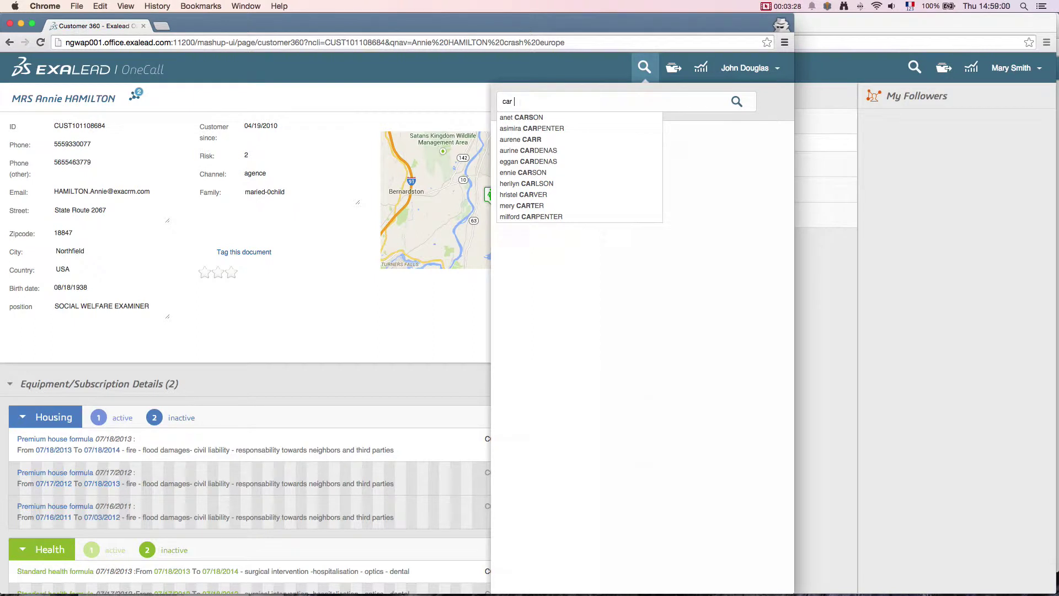
{"action": "type", "text": "st"}
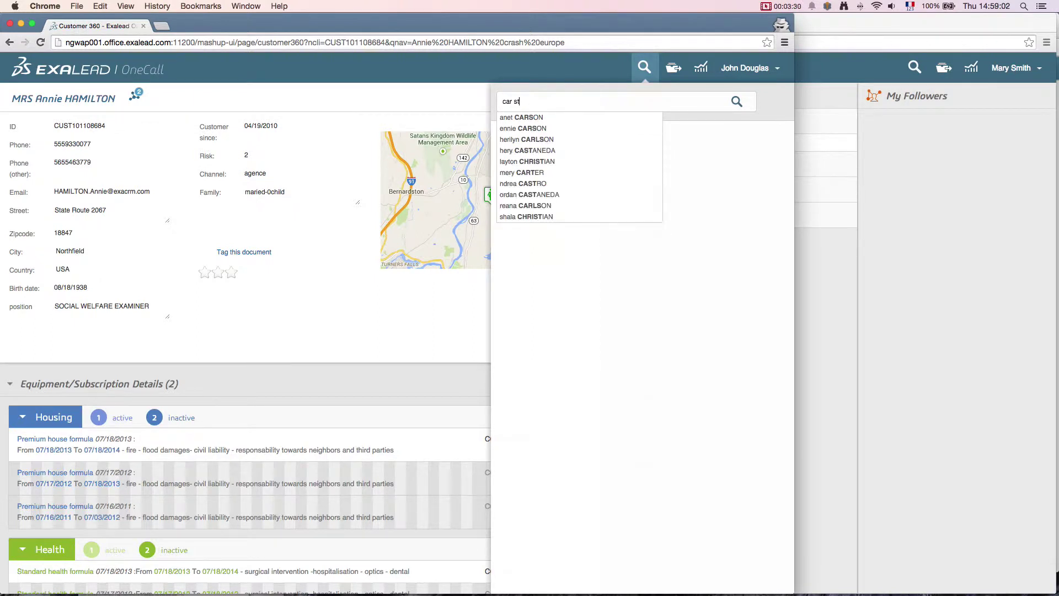
{"action": "type", "text": "andard"}
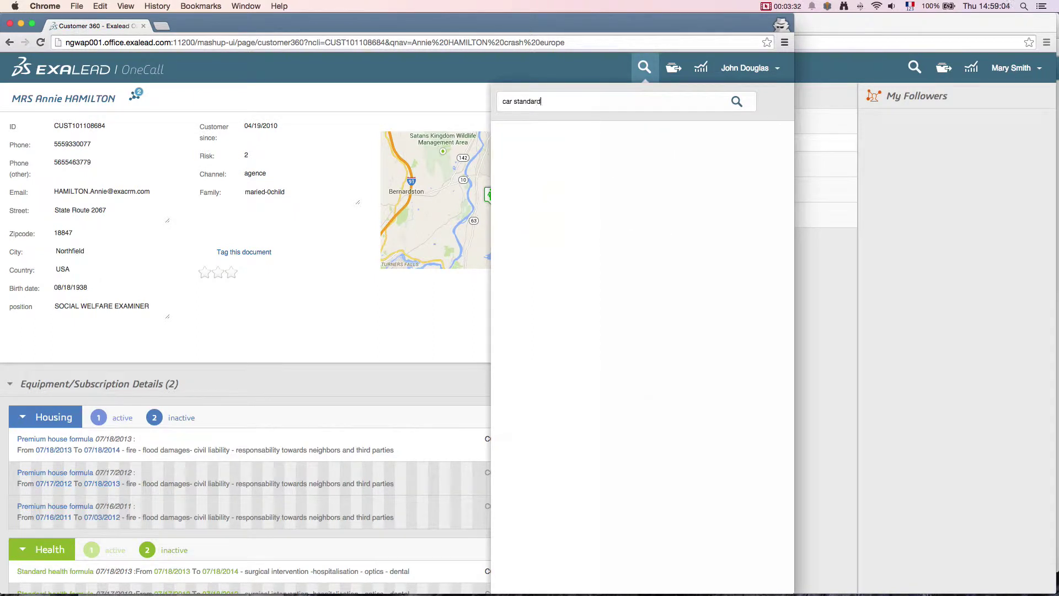
{"action": "type", "text": " contract"}
{"action": "key", "text": "Return"}
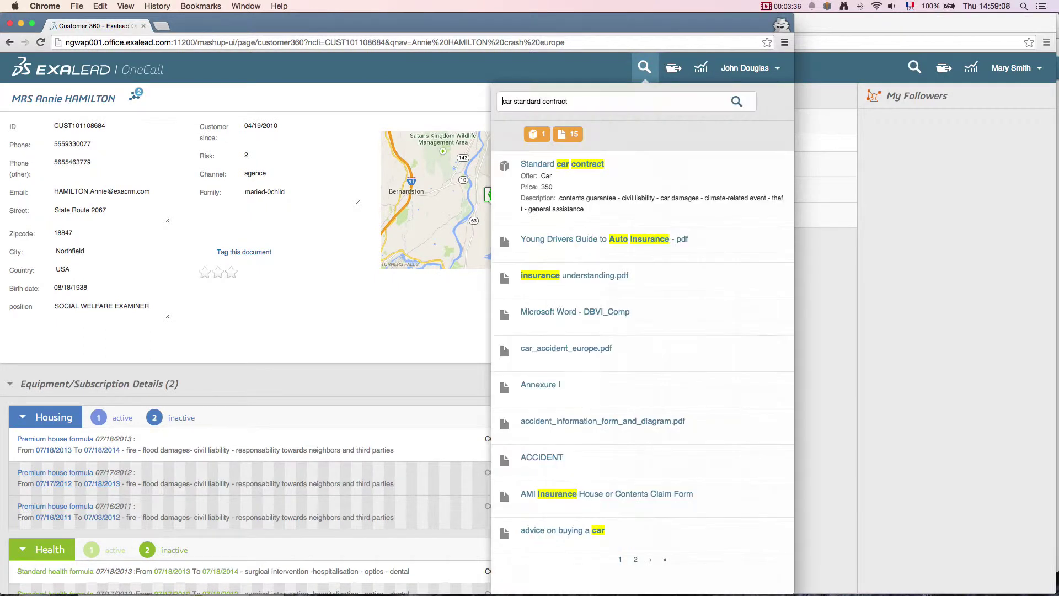
{"action": "mouse_move", "coordinate": [579, 252]}
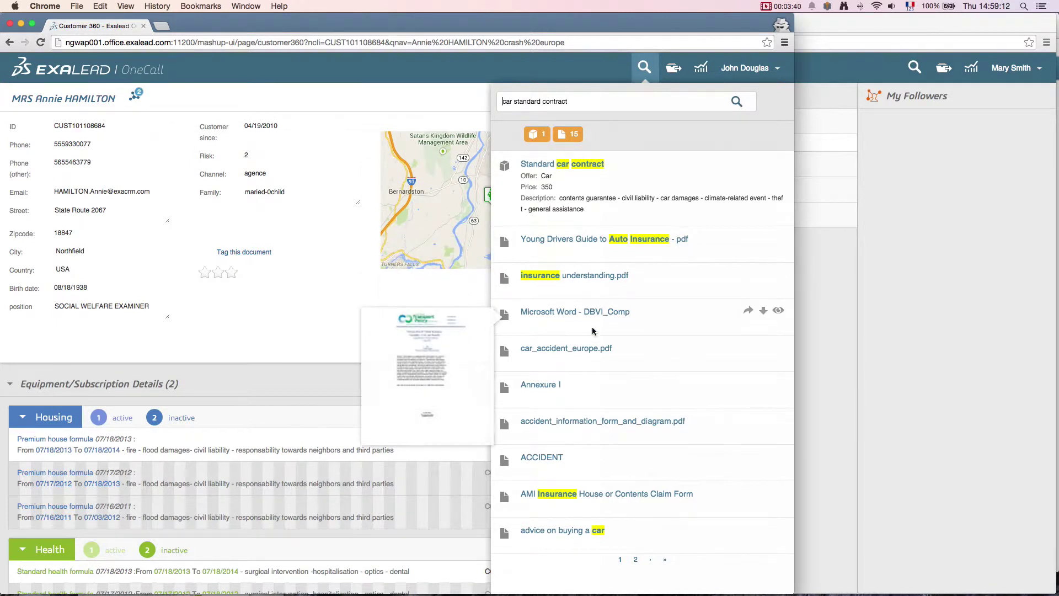
{"action": "mouse_move", "coordinate": [596, 356]}
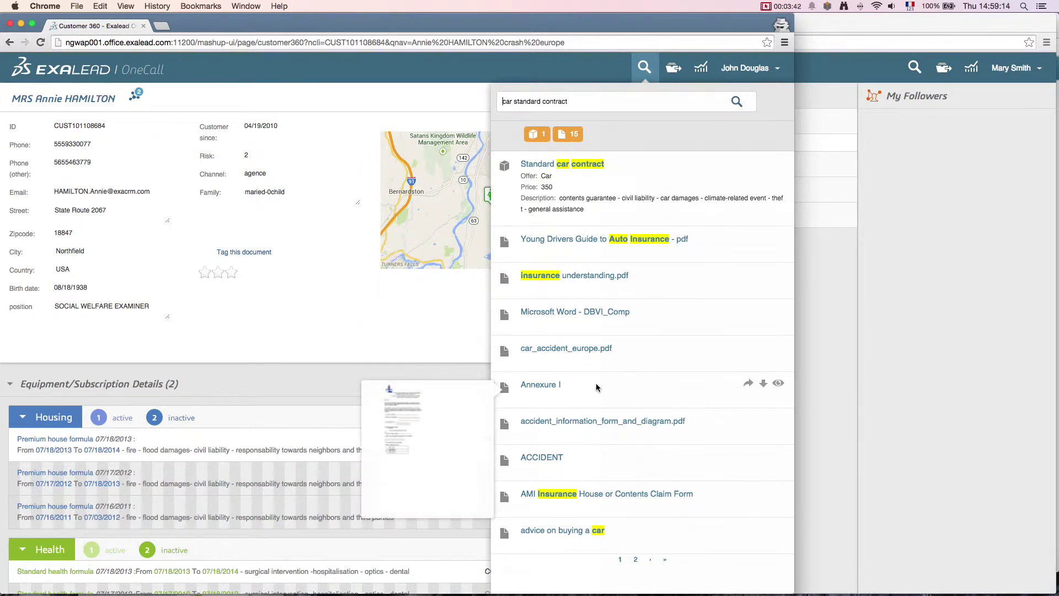
{"action": "mouse_move", "coordinate": [664, 242]}
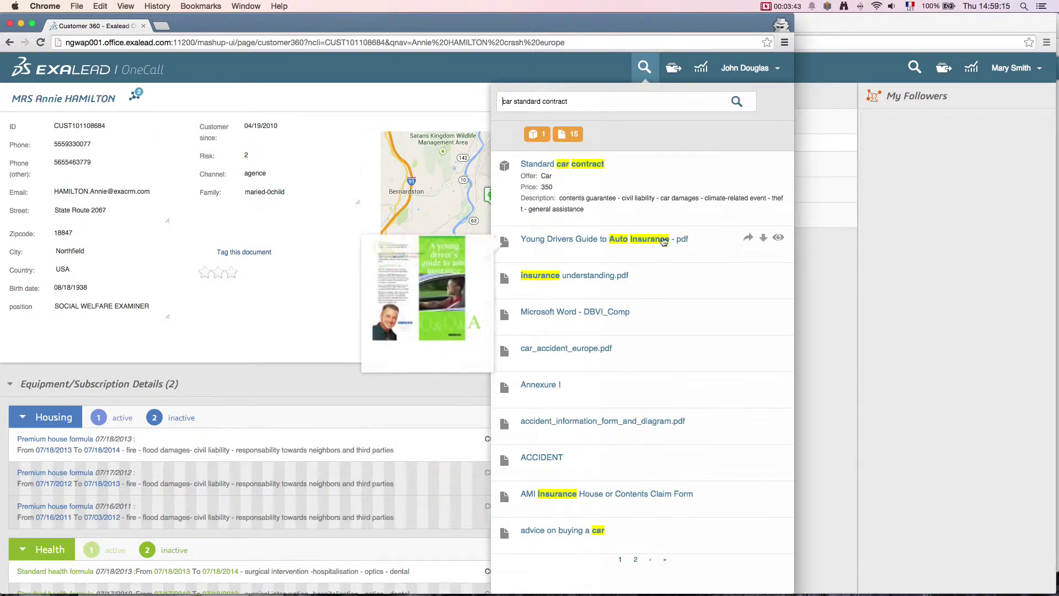
{"action": "left_click", "coordinate": [747, 239]}
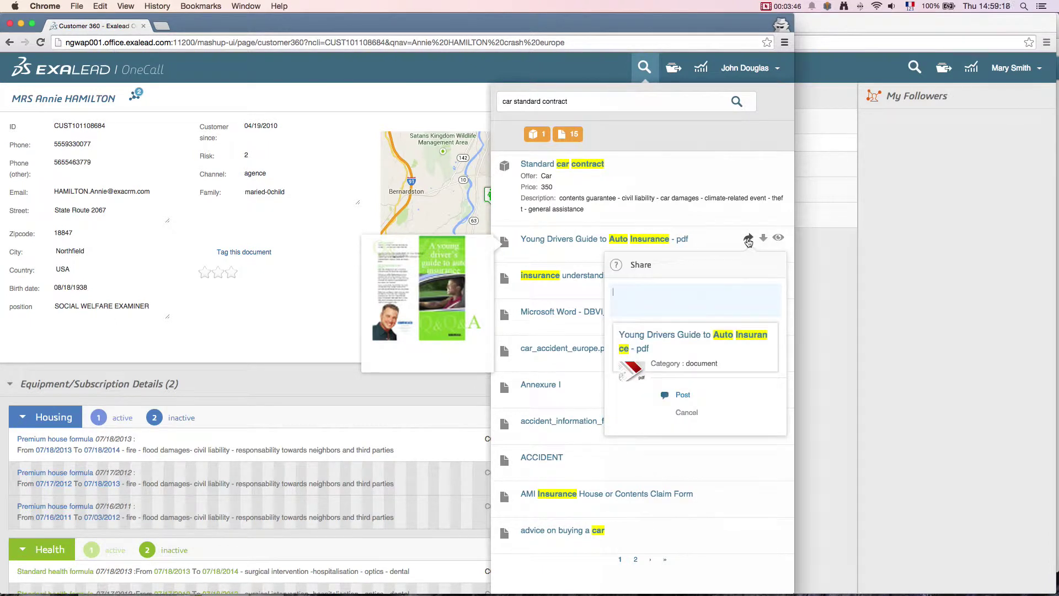
{"action": "type", "text": "please share m"}
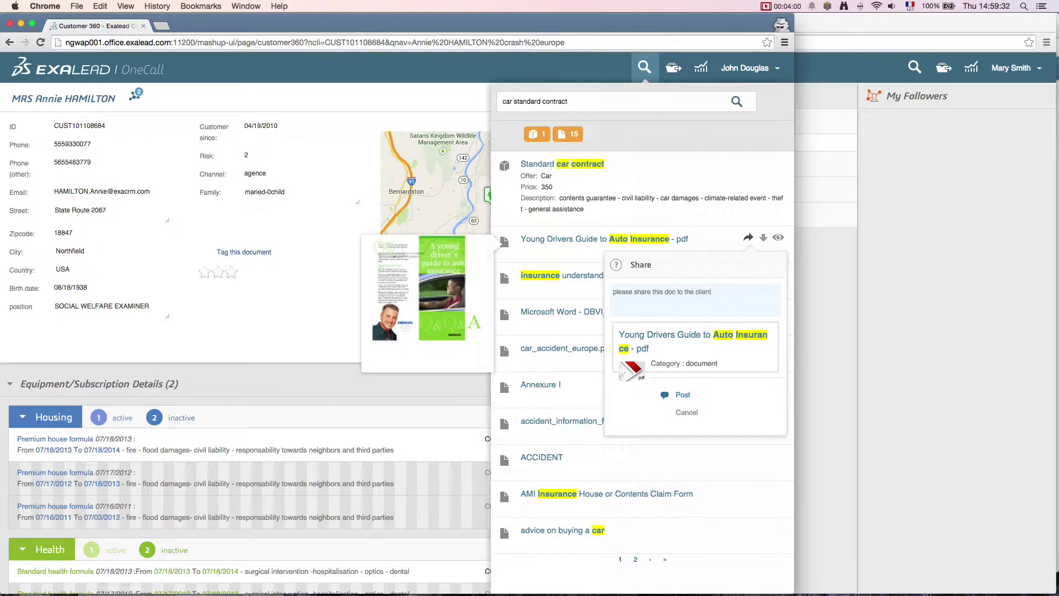
{"action": "type", "text": "@"}
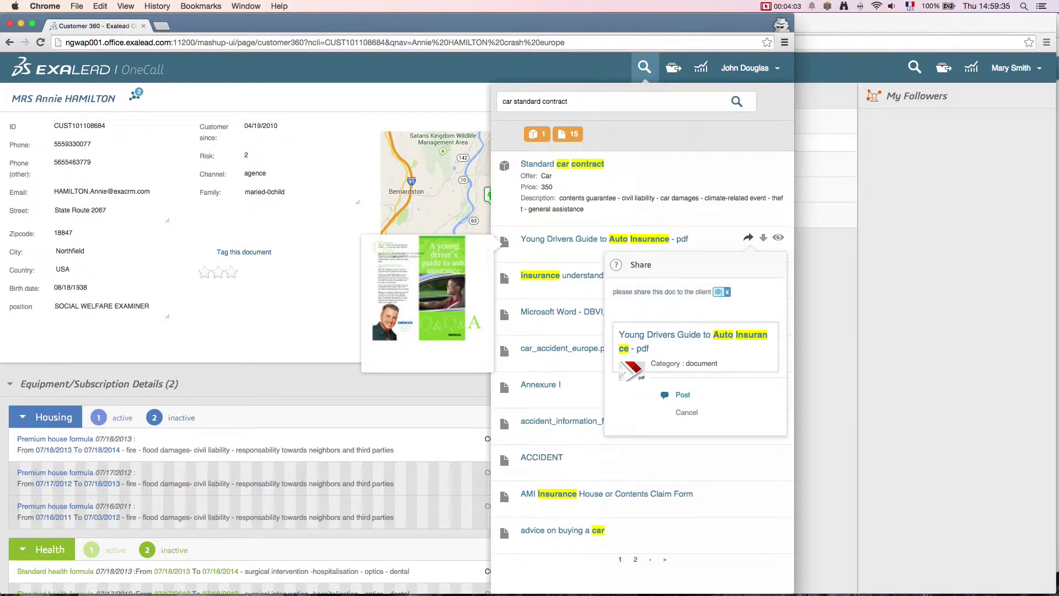
{"action": "type", "text": "ma"}
{"action": "key", "text": "Down"}
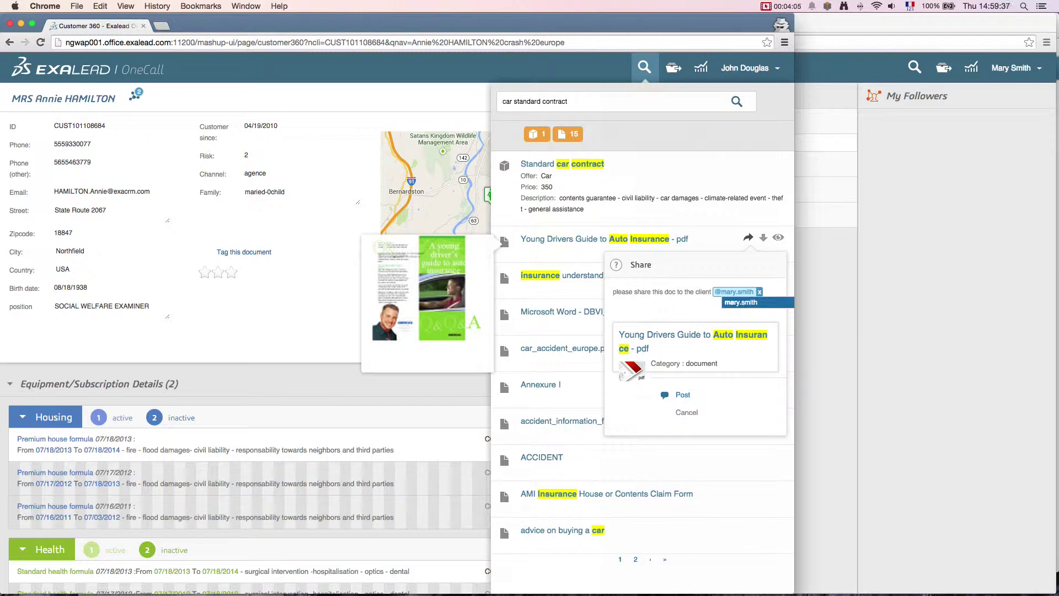
{"action": "key", "text": "Return"}
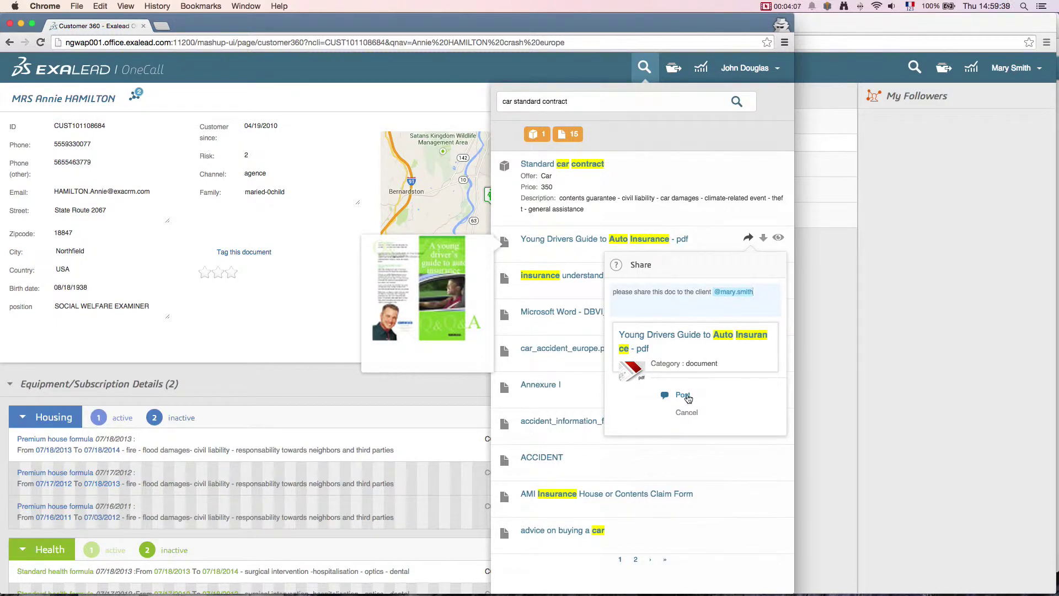
{"action": "left_click", "coordinate": [689, 395]}
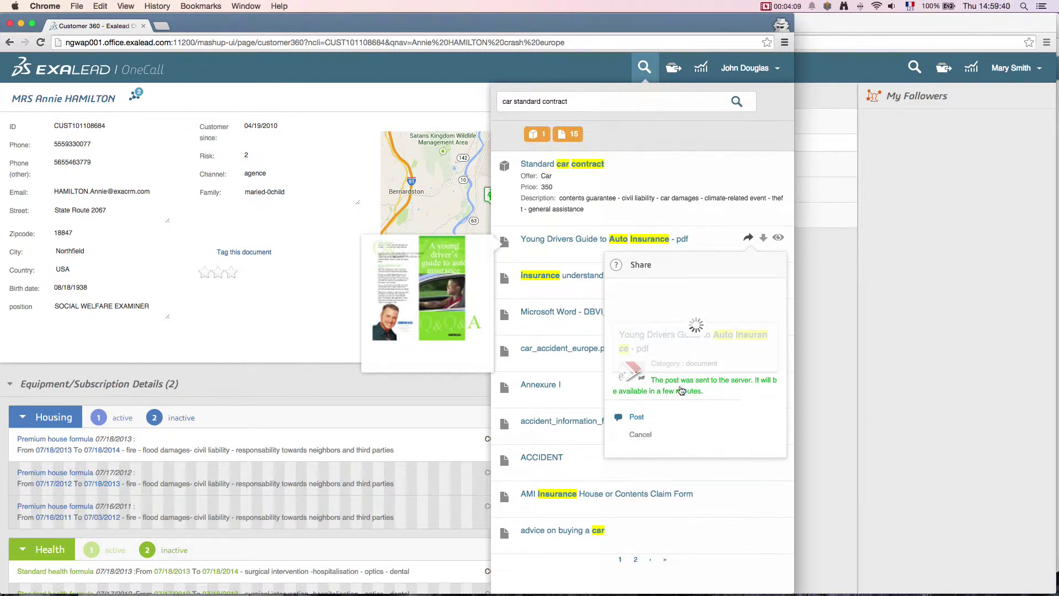
{"action": "left_click", "coordinate": [132, 81]}
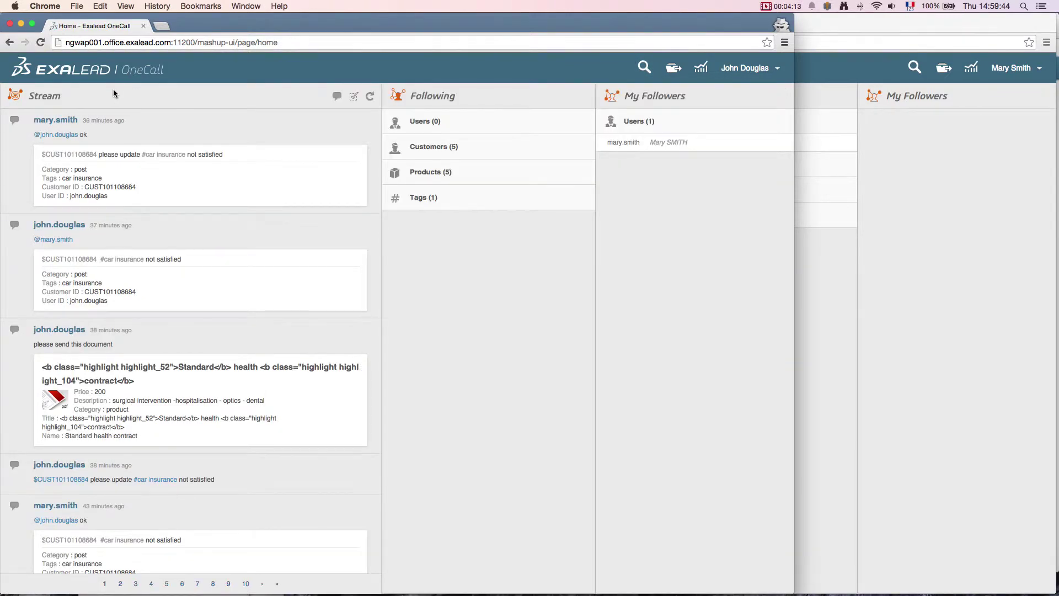
Step: Refresh the stream and repost the car insurance update note to the follower with comment 'look'
{"action": "left_click", "coordinate": [370, 97]}
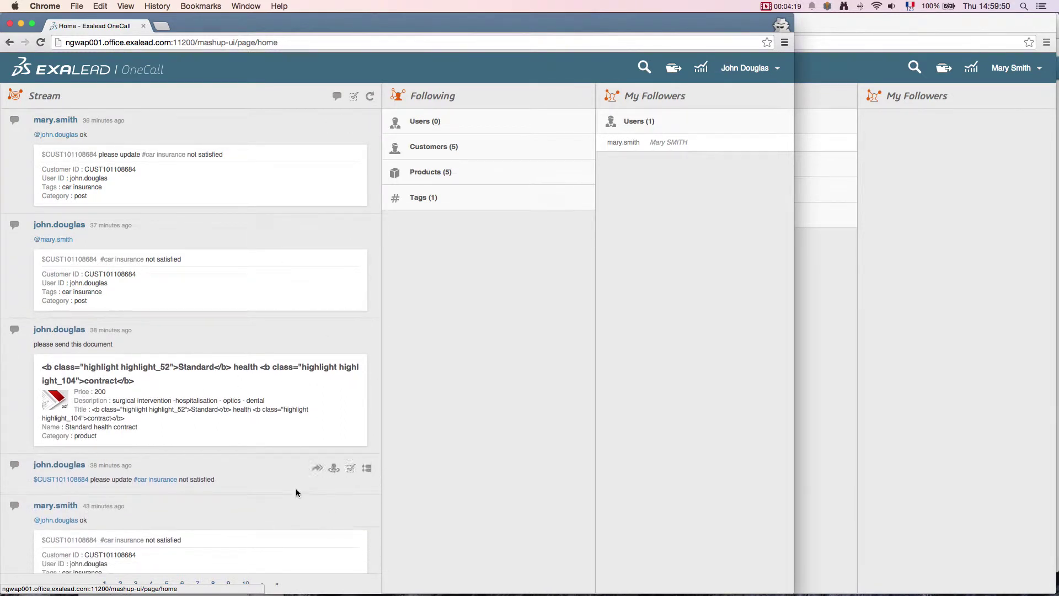
{"action": "left_click", "coordinate": [318, 470]}
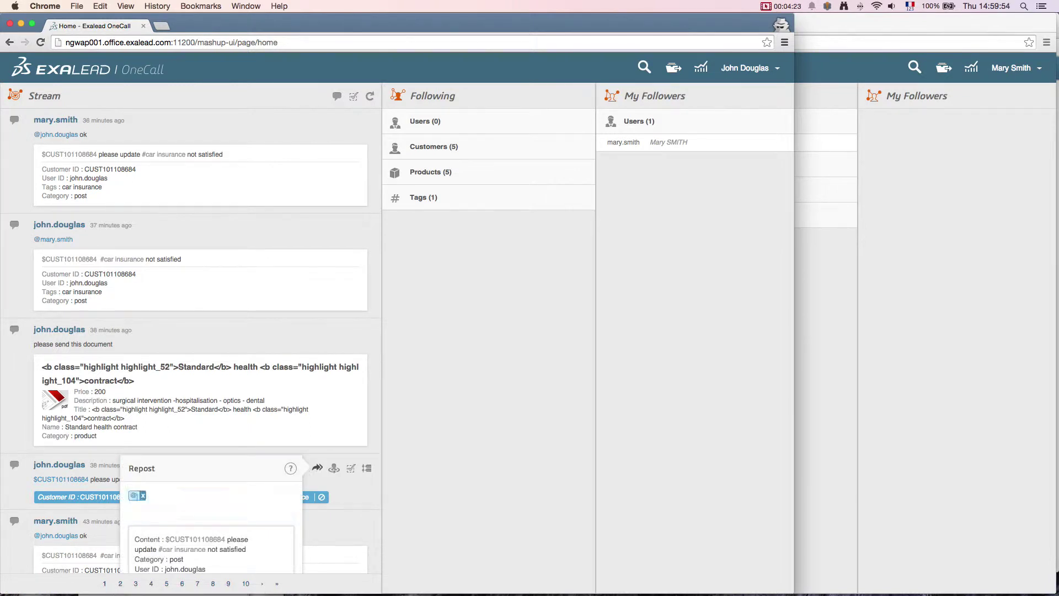
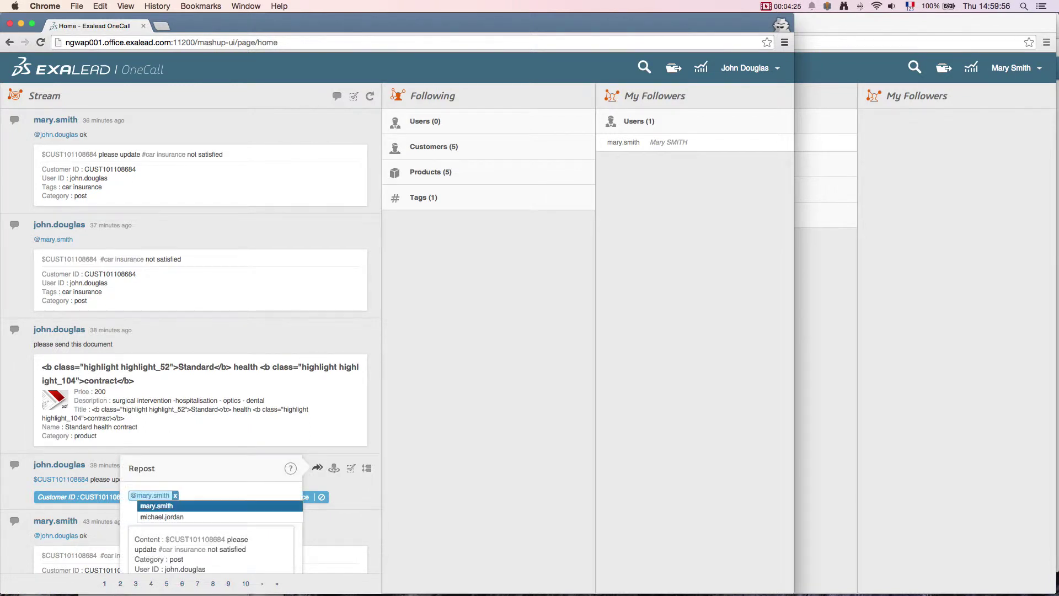
{"action": "key", "text": "Return"}
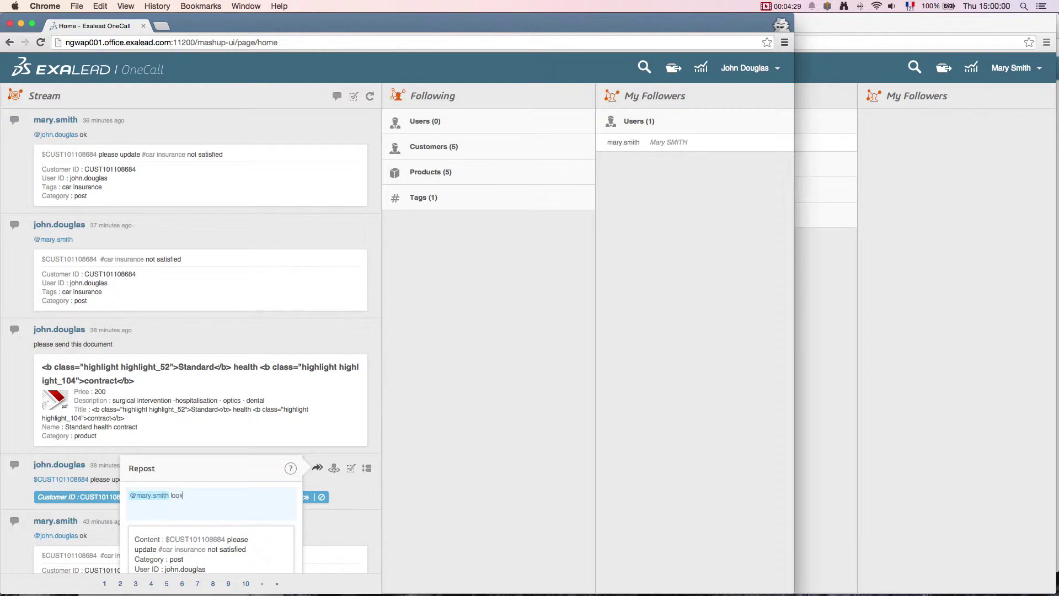
{"action": "scroll", "coordinate": [202, 502], "scroll_direction": "down", "scroll_amount": 3}
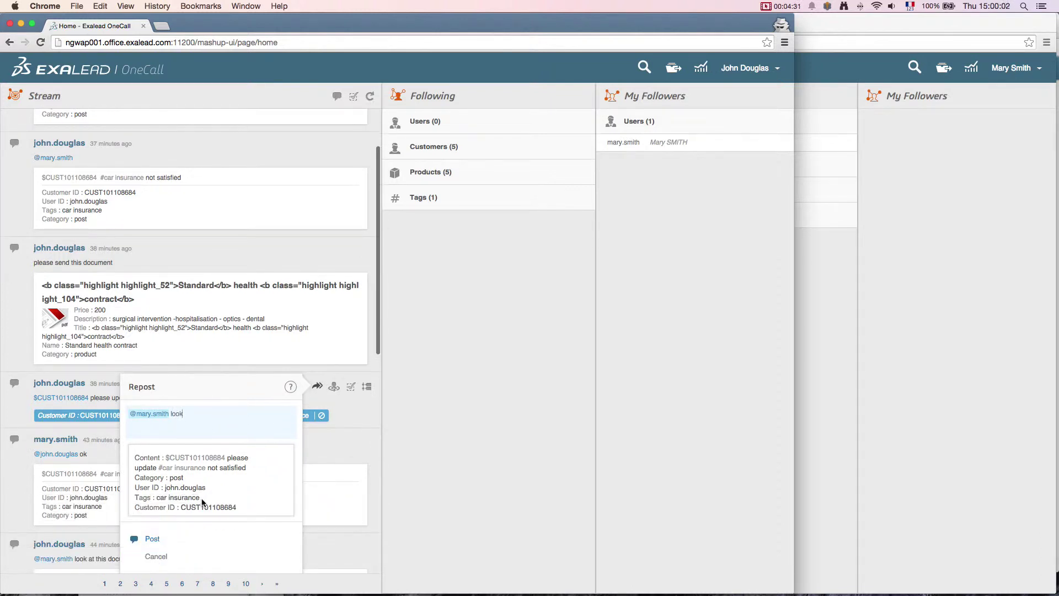
{"action": "type", "text": "look"}
{"action": "left_click", "coordinate": [162, 538]}
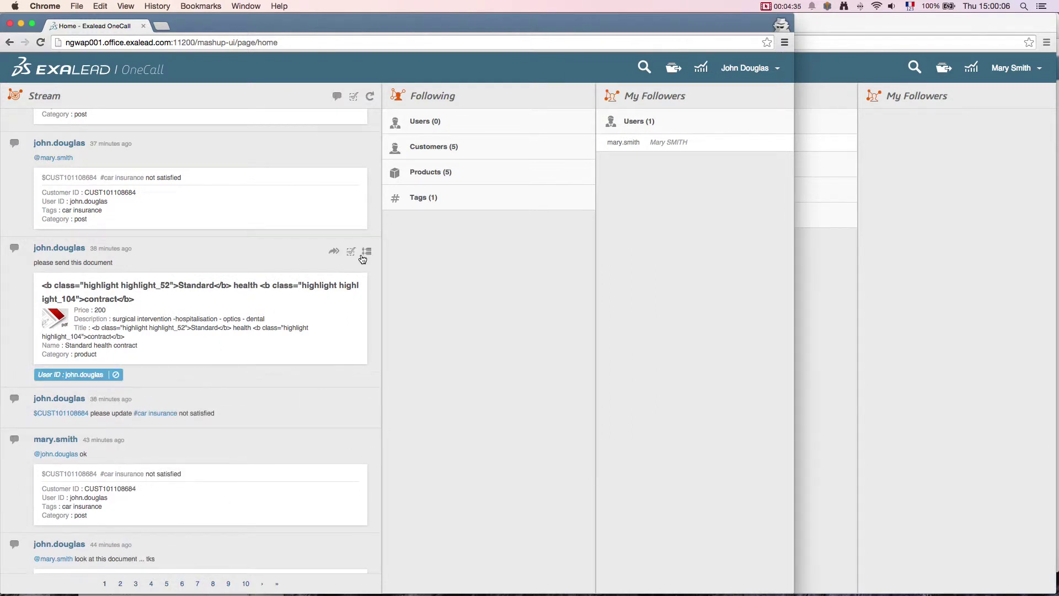
Step: Check off the 'please send this document' post, then go to the My activity page
{"action": "left_click", "coordinate": [352, 255]}
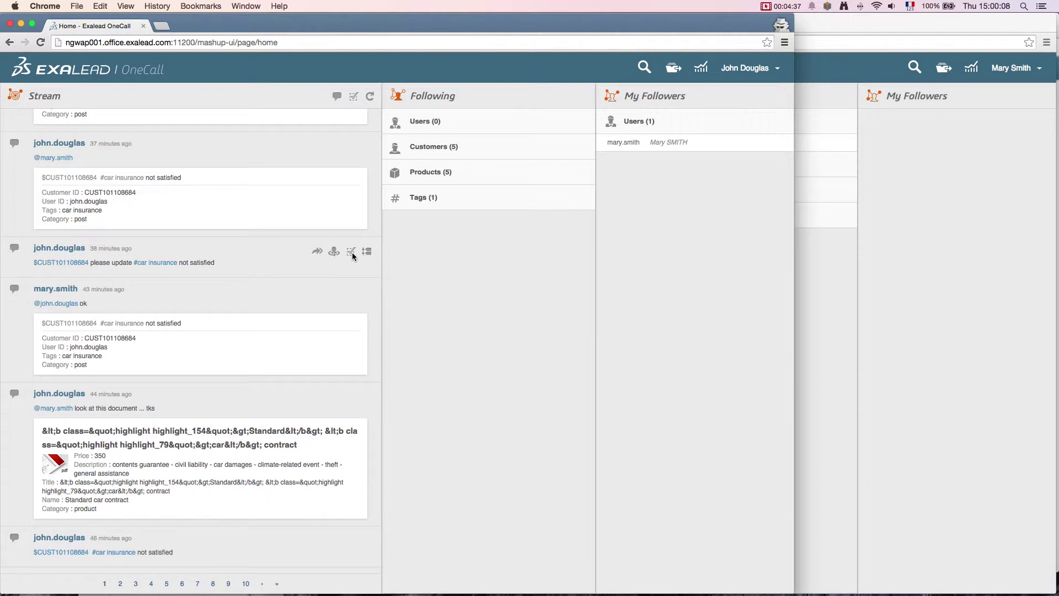
{"action": "mouse_move", "coordinate": [366, 398]}
{"action": "left_click", "coordinate": [698, 70]}
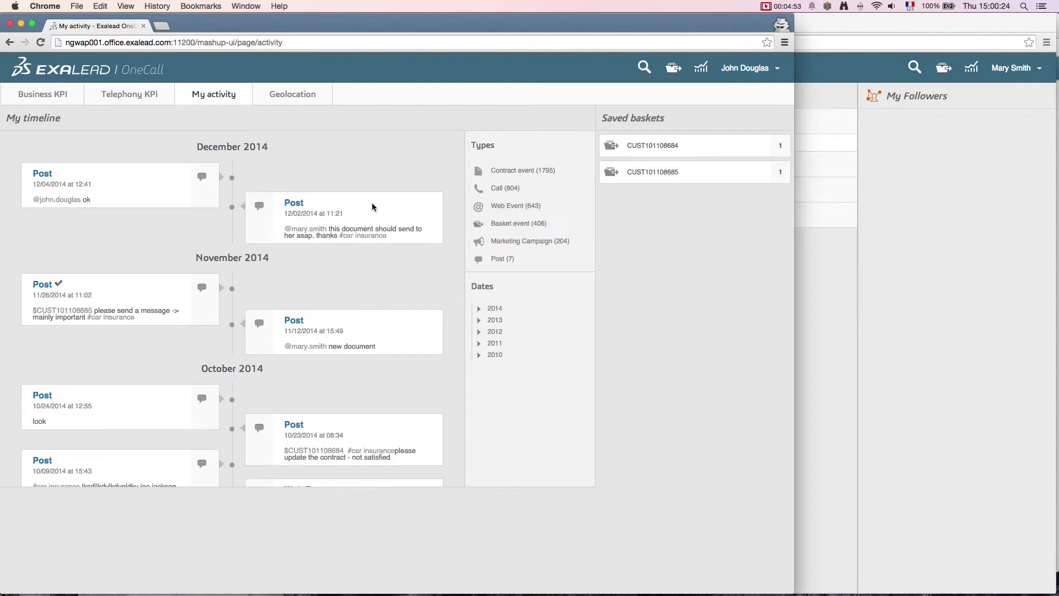
Step: Scroll My timeline to view the October 2014 posts and the unvalidated claim and contract Web Events
{"action": "scroll", "coordinate": [372, 203], "scroll_direction": "down", "scroll_amount": 2}
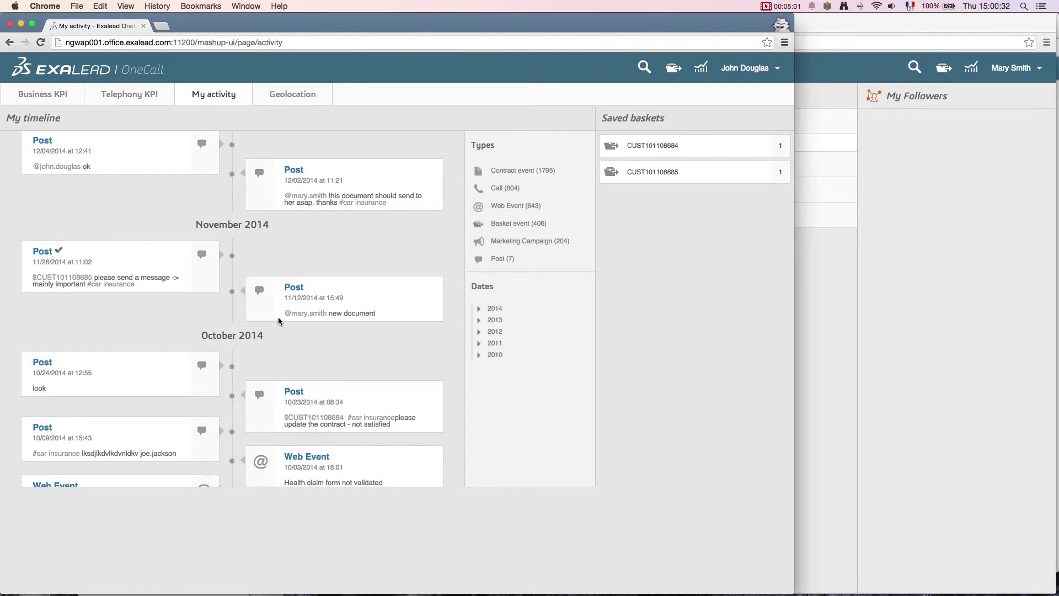
{"action": "scroll", "coordinate": [279, 321], "scroll_direction": "down", "scroll_amount": 10}
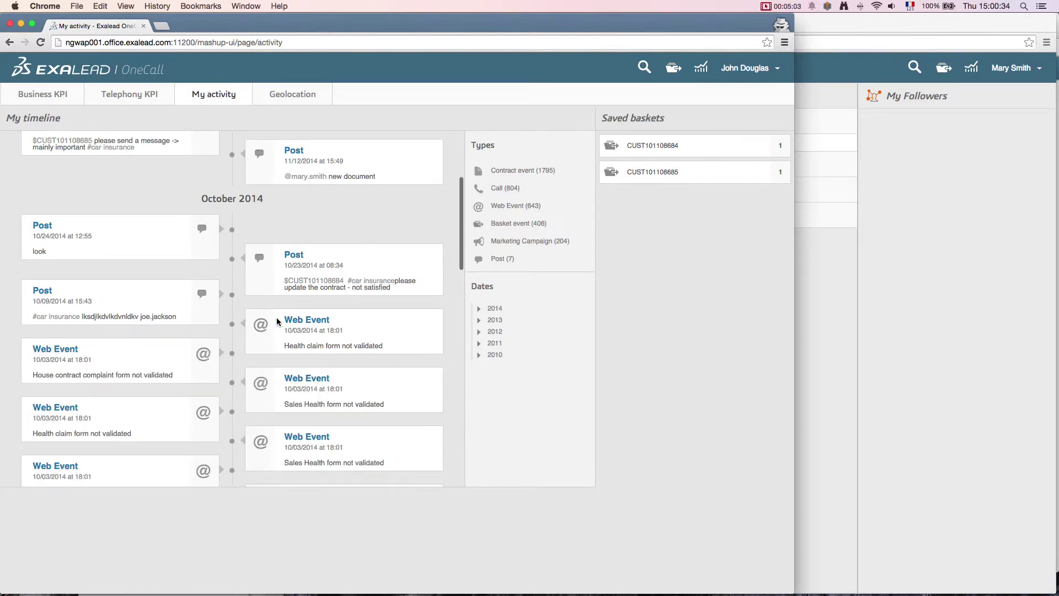
{"action": "scroll", "coordinate": [278, 321], "scroll_direction": "down", "scroll_amount": 2}
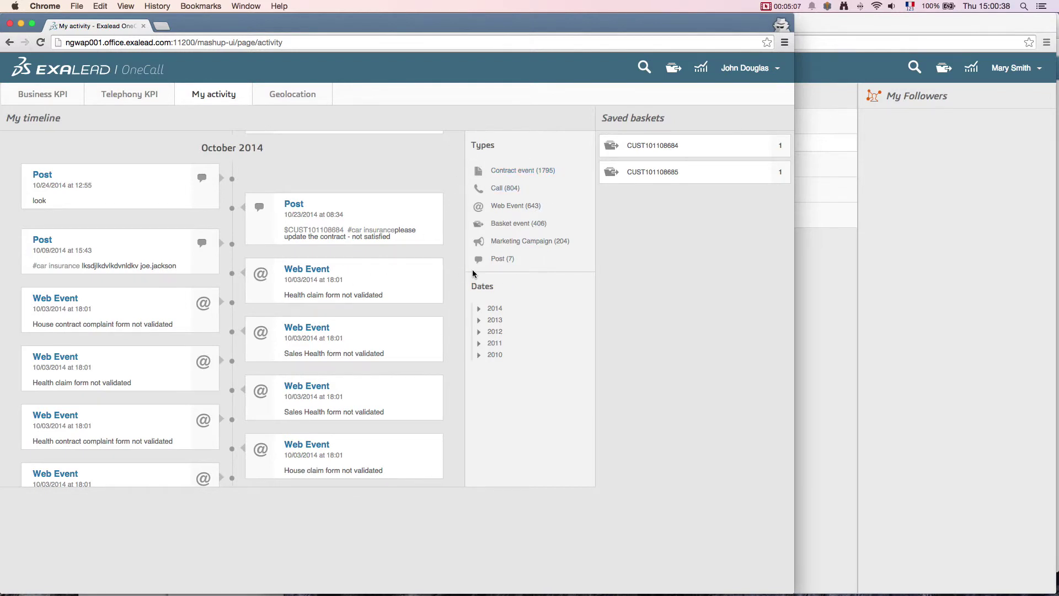
Step: In the recipient's window, reload the stream so the shared Young Drivers Guide PDF and new posts appear
{"action": "left_click", "coordinate": [815, 63]}
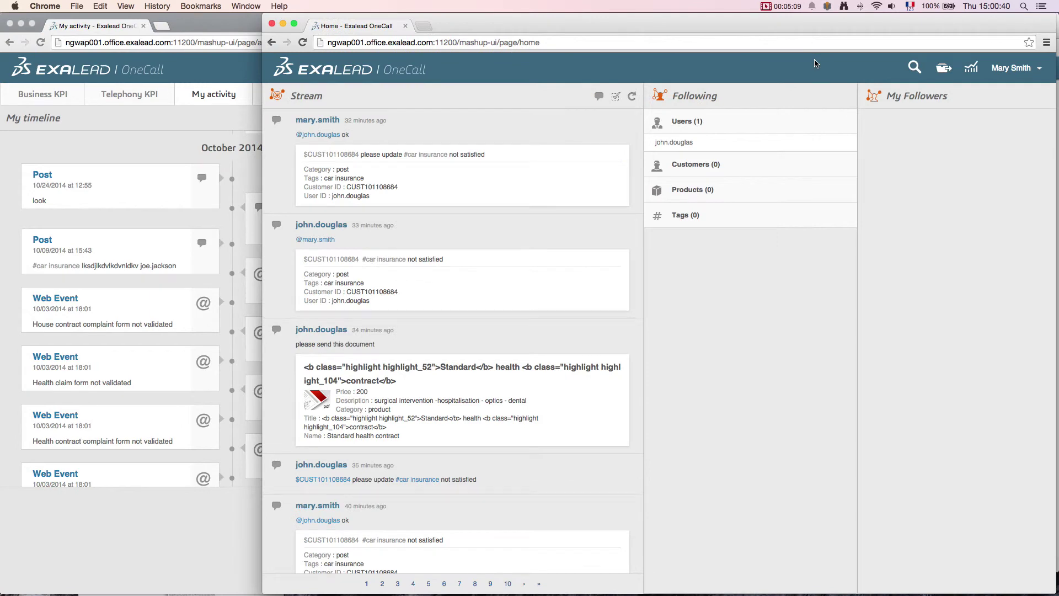
{"action": "left_click", "coordinate": [632, 98]}
{"action": "mouse_move", "coordinate": [391, 136]}
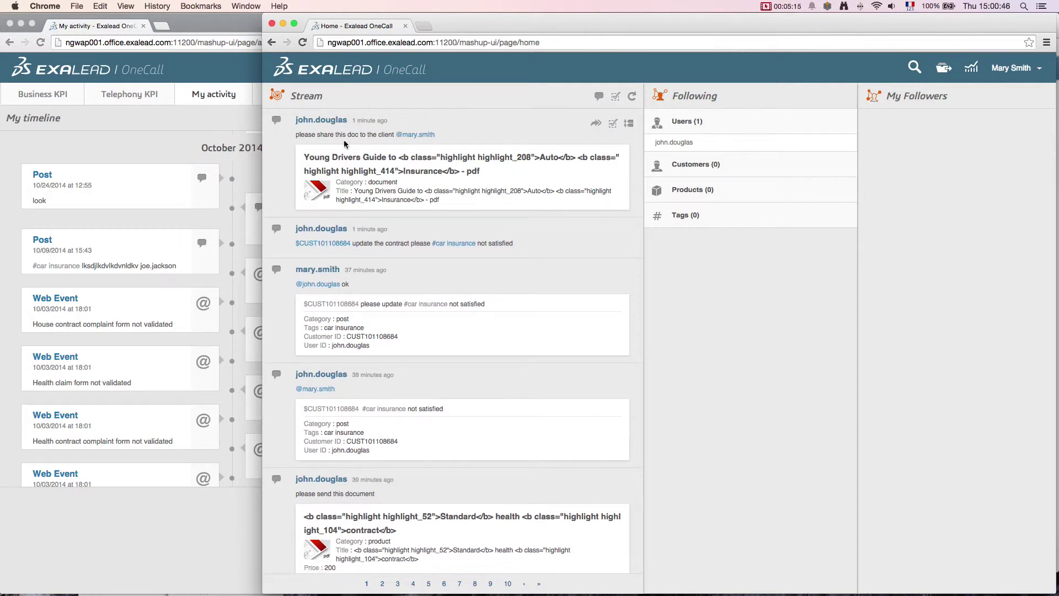
{"action": "mouse_move", "coordinate": [341, 255]}
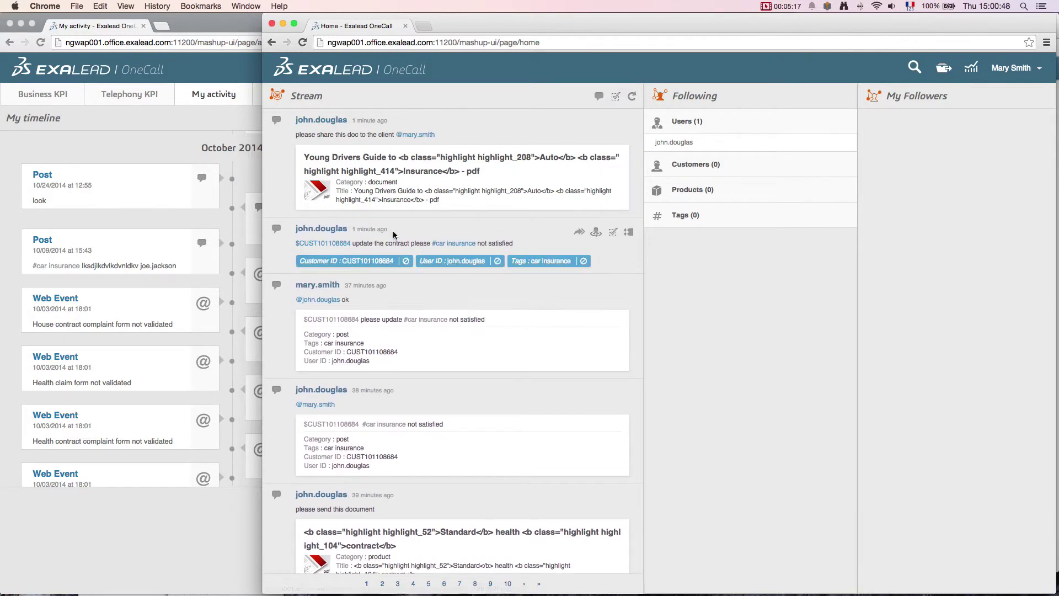
{"action": "mouse_move", "coordinate": [339, 329]}
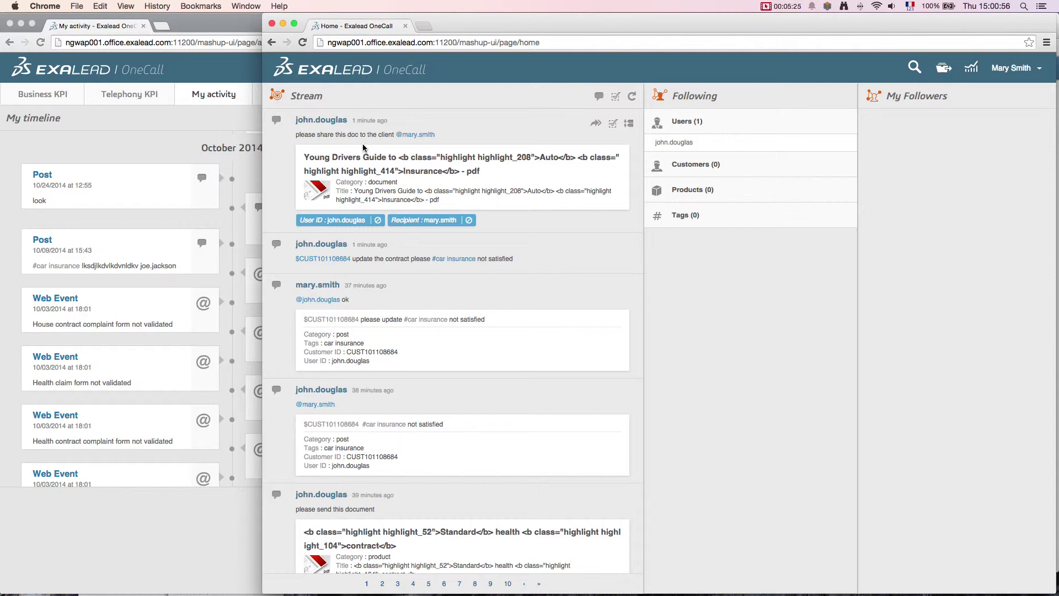
{"action": "mouse_move", "coordinate": [379, 257]}
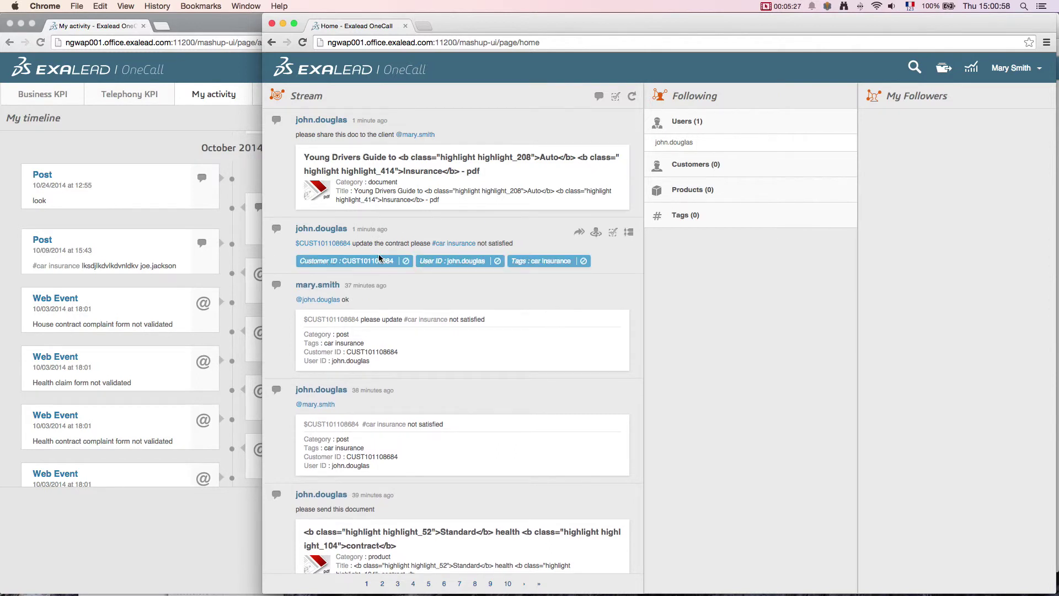
{"action": "left_click", "coordinate": [579, 232]}
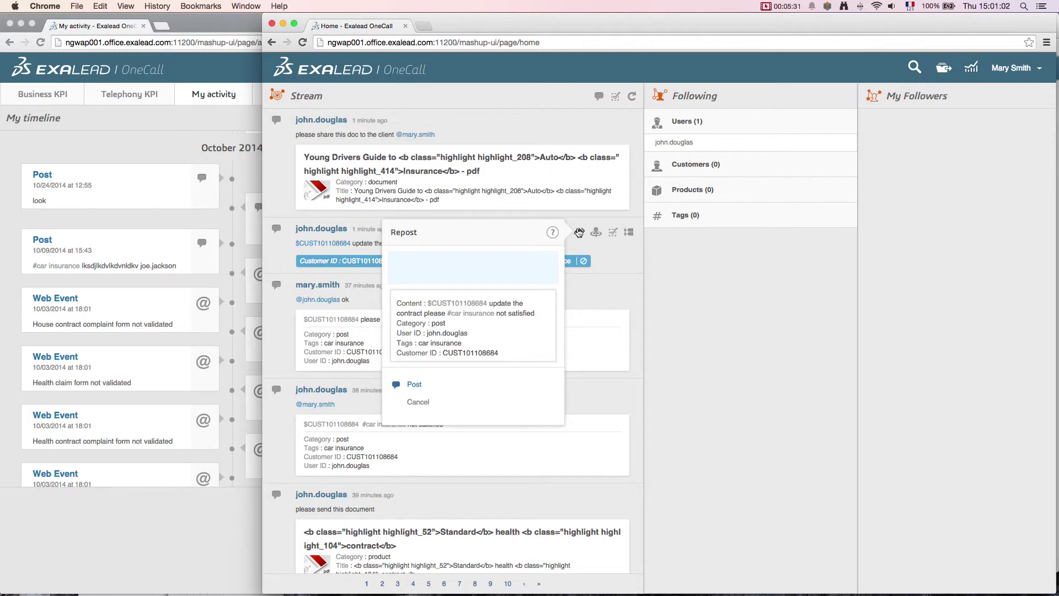
{"action": "type", "text": "@j"}
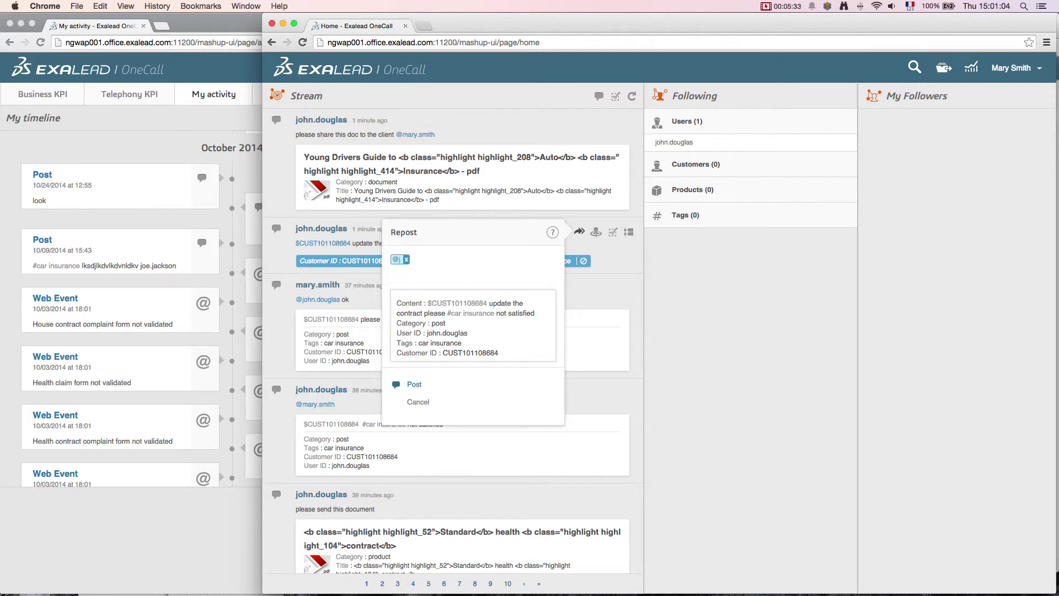
{"action": "key", "text": "Down"}
{"action": "key", "text": "Down"}
{"action": "key", "text": "Down"}
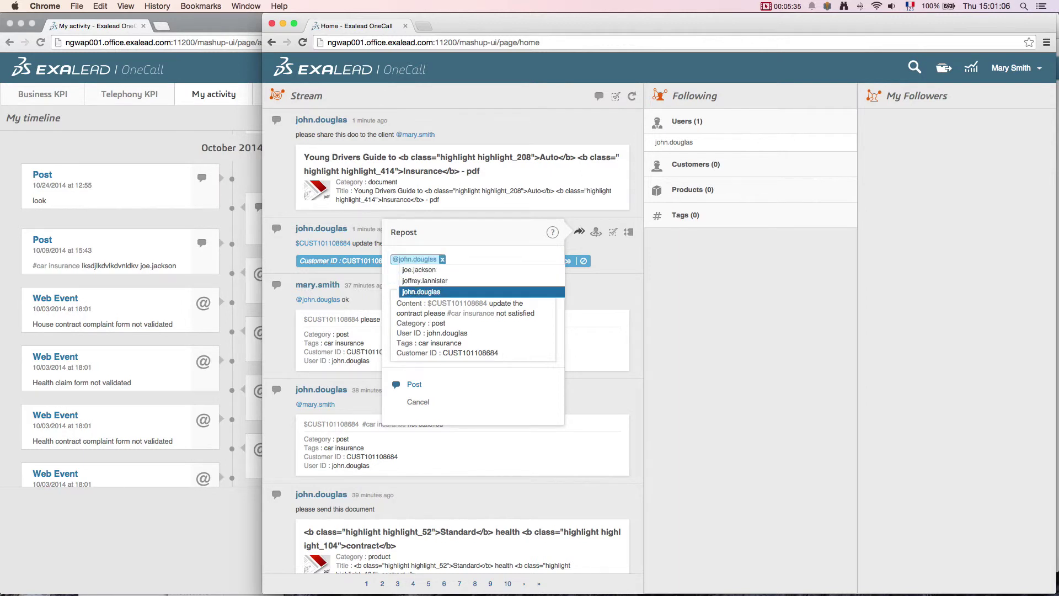
{"action": "key", "text": "Return"}
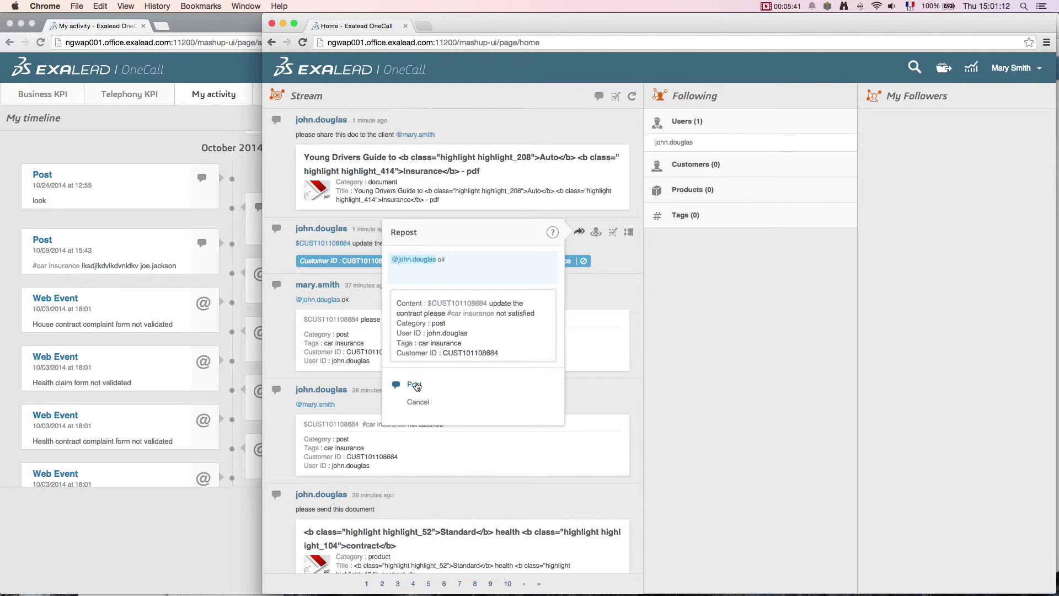
{"action": "left_click", "coordinate": [415, 384]}
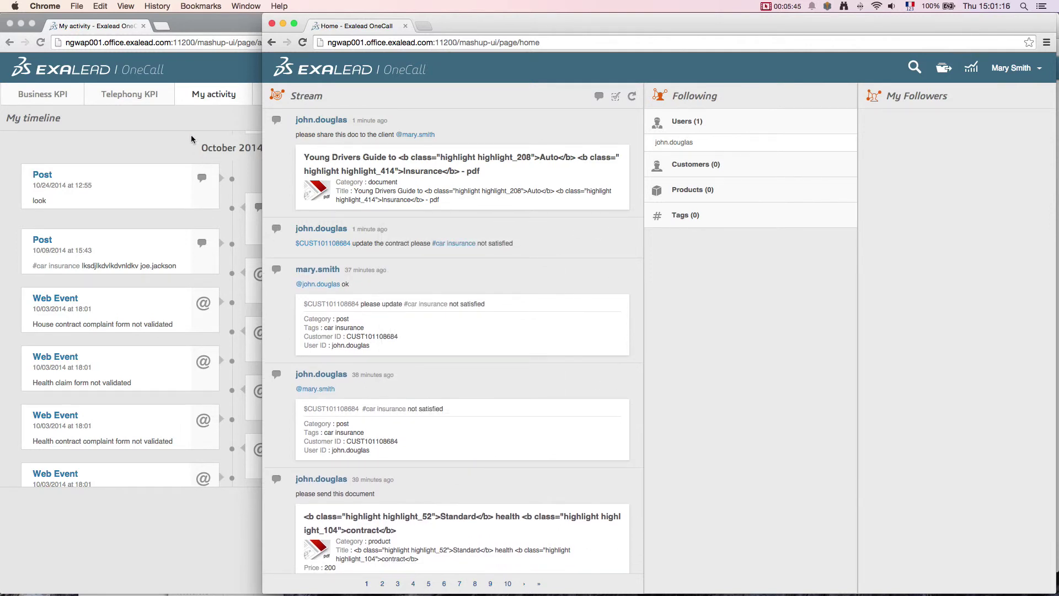
Step: In the sender's window, refresh the home stream and show who sent and received the 'ok' reply
{"action": "left_click", "coordinate": [174, 78]}
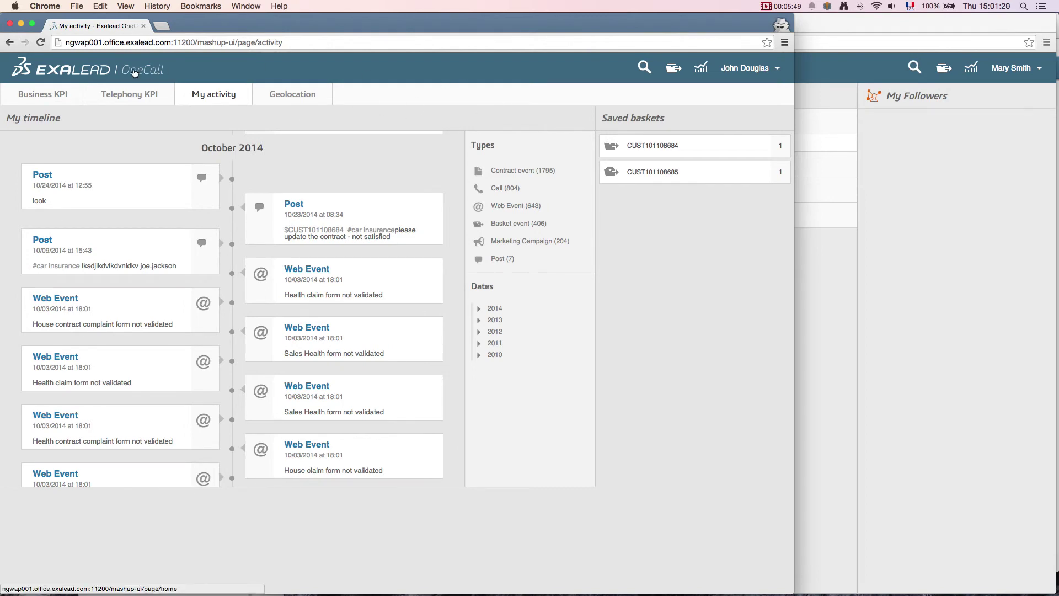
{"action": "left_click", "coordinate": [134, 73]}
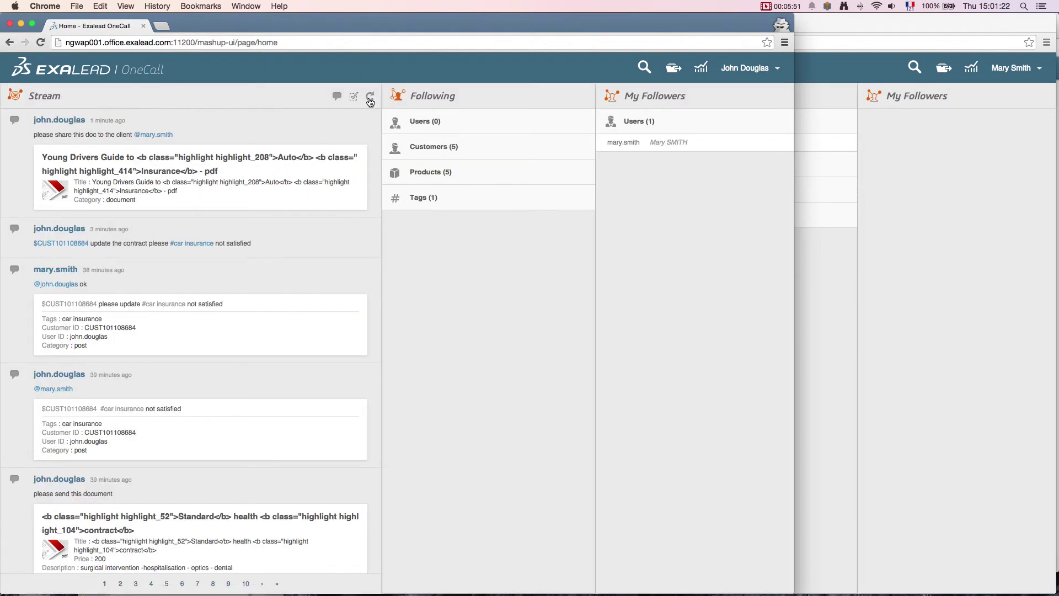
{"action": "left_click", "coordinate": [369, 98]}
{"action": "left_click", "coordinate": [351, 343]}
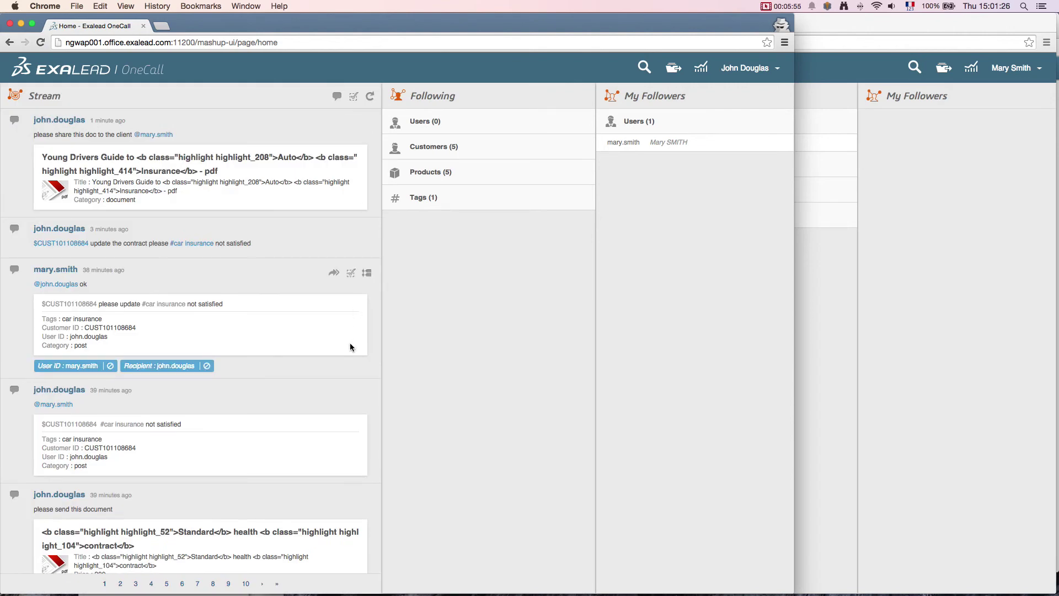
{"action": "left_click", "coordinate": [343, 419]}
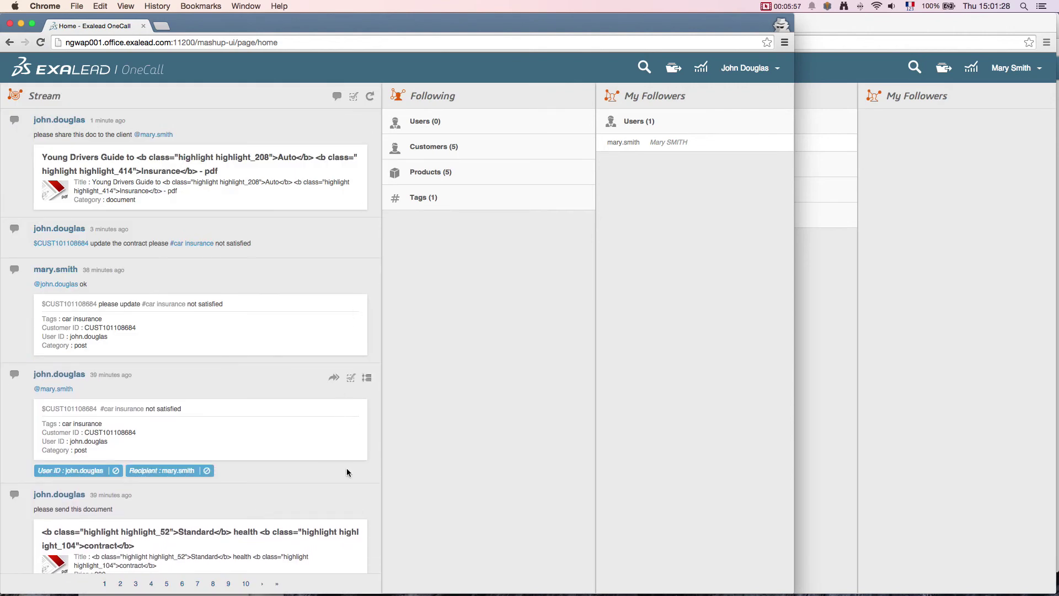
{"action": "scroll", "coordinate": [347, 469], "scroll_direction": "down", "scroll_amount": 3}
{"action": "scroll", "coordinate": [346, 471], "scroll_direction": "down", "scroll_amount": 6}
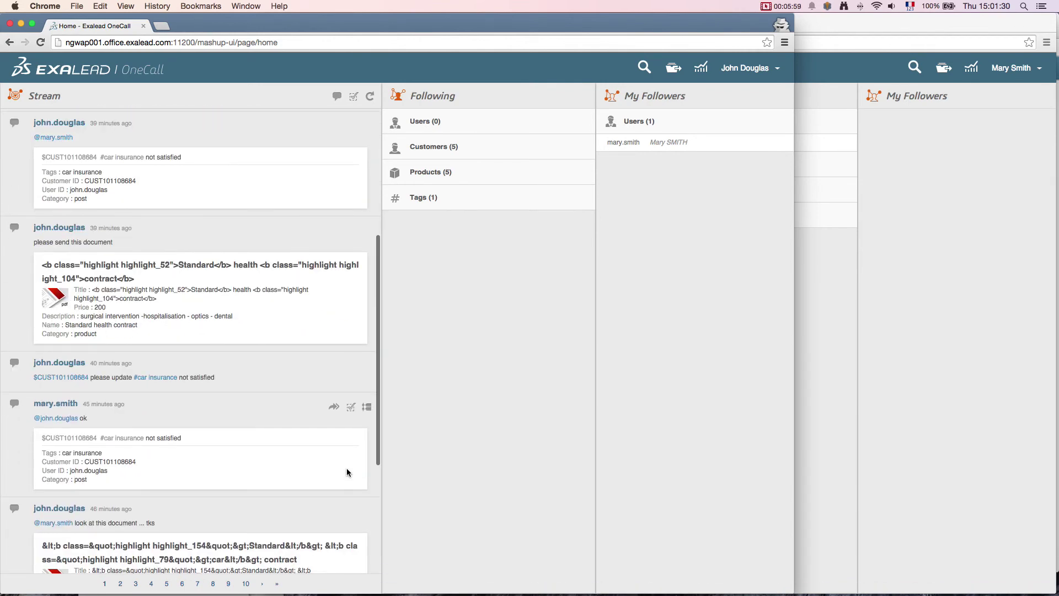